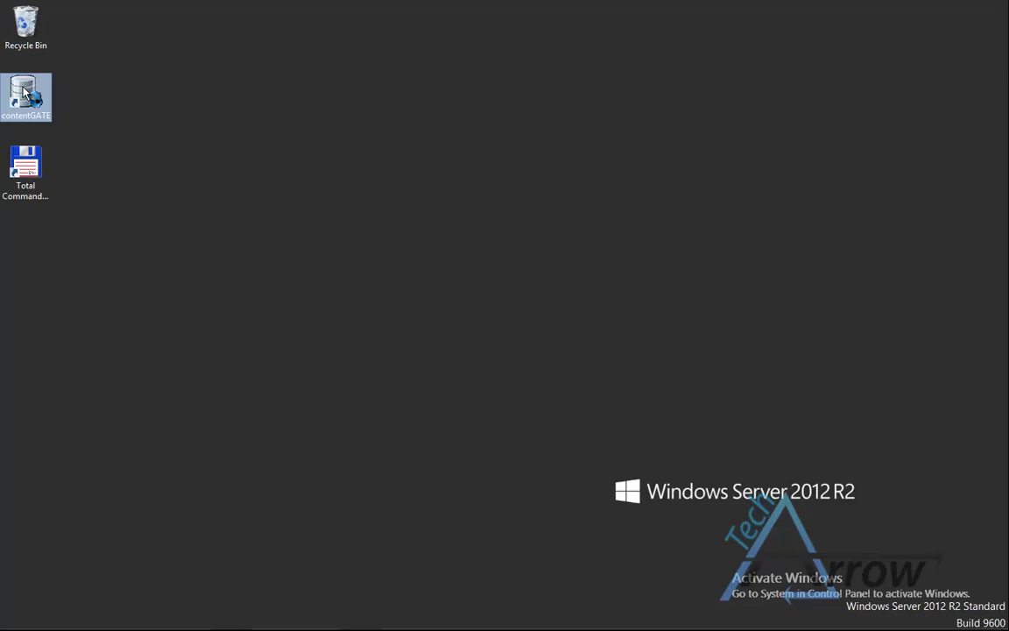
# - Launch contentGATE, start the first migration, and choose Outlook PST file as the source archive
pyautogui.doubleClick(44, 99)
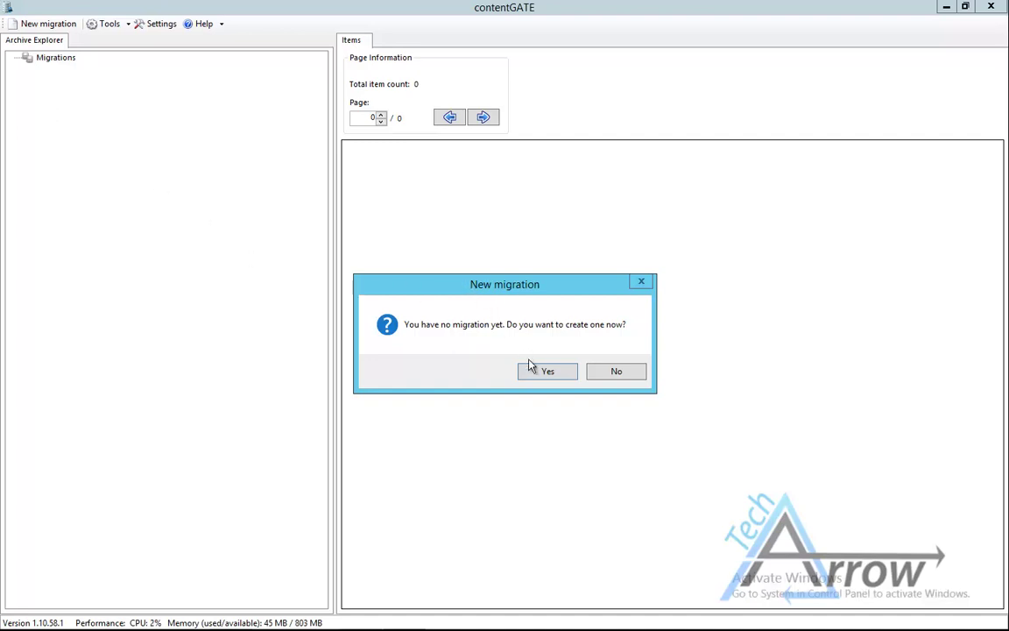
pyautogui.click(547, 373)
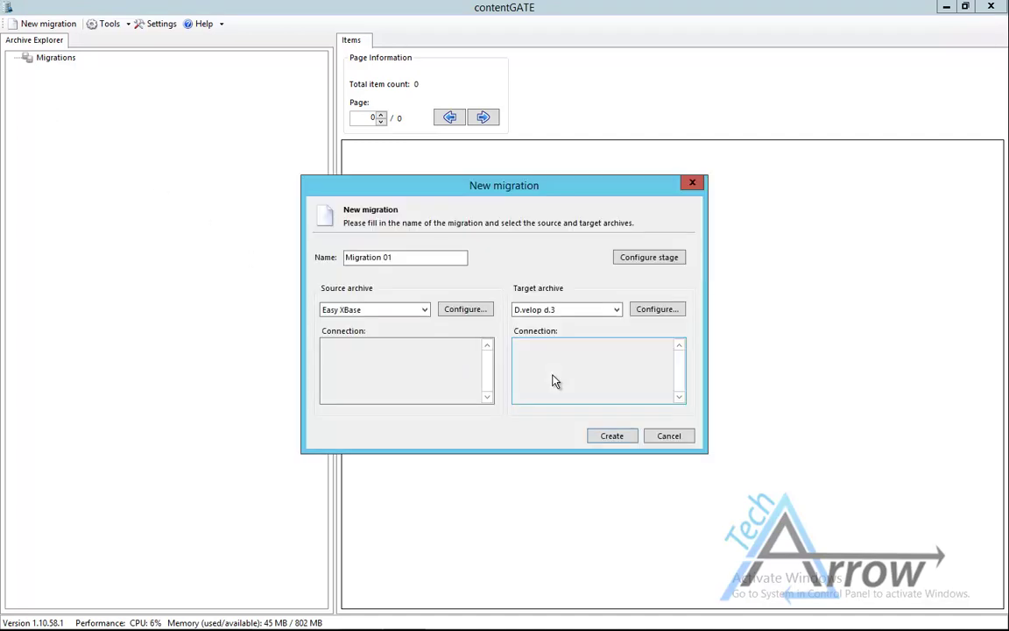
pyautogui.click(429, 312)
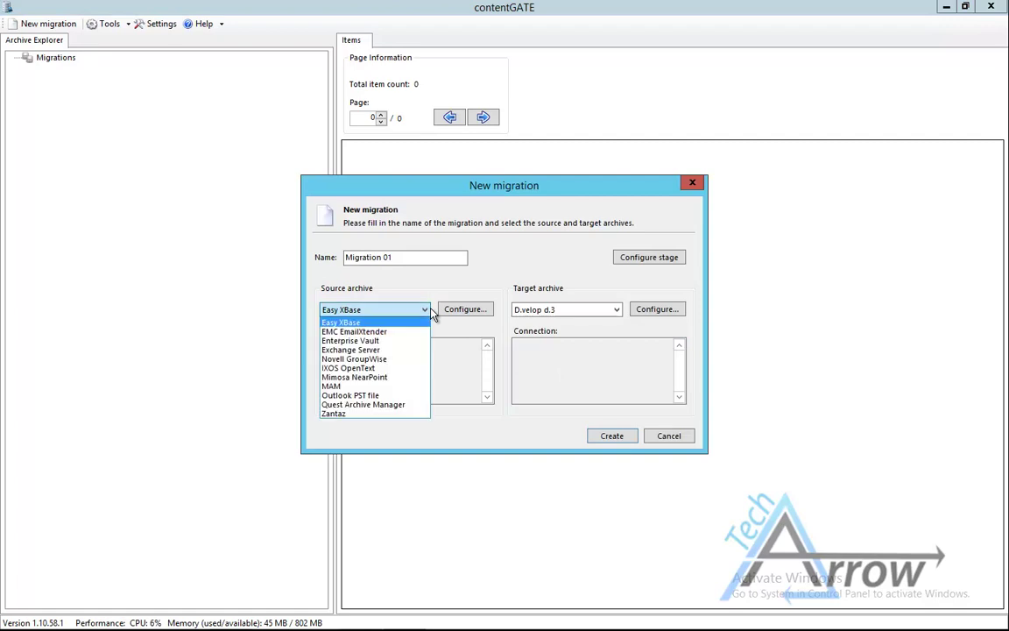
pyautogui.click(374, 399)
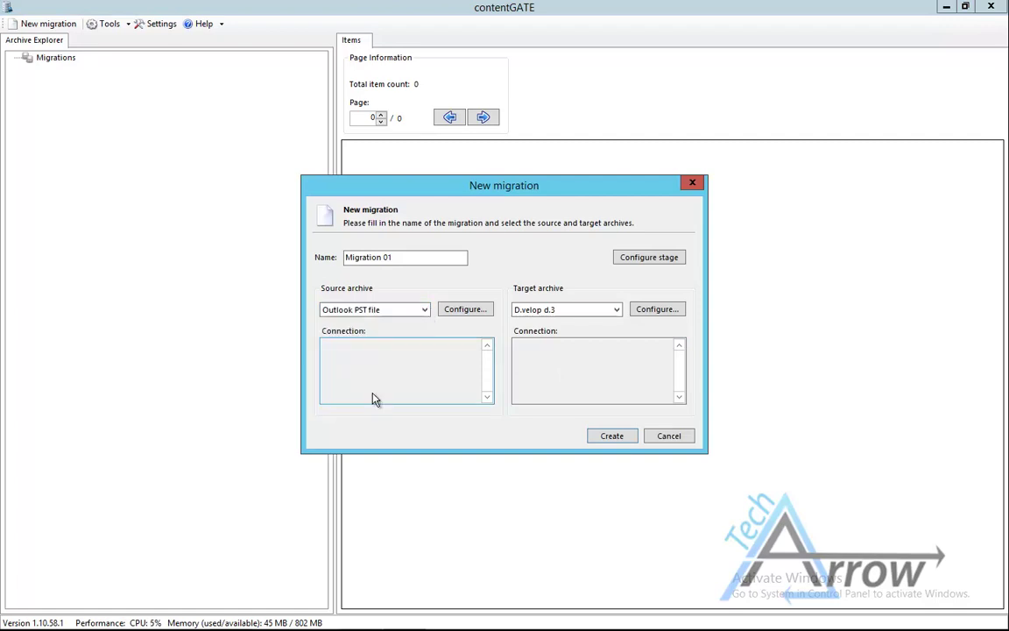
# - Point the PST source connection to C:\PSTs\ntsysadmin.pst
pyautogui.click(465, 312)
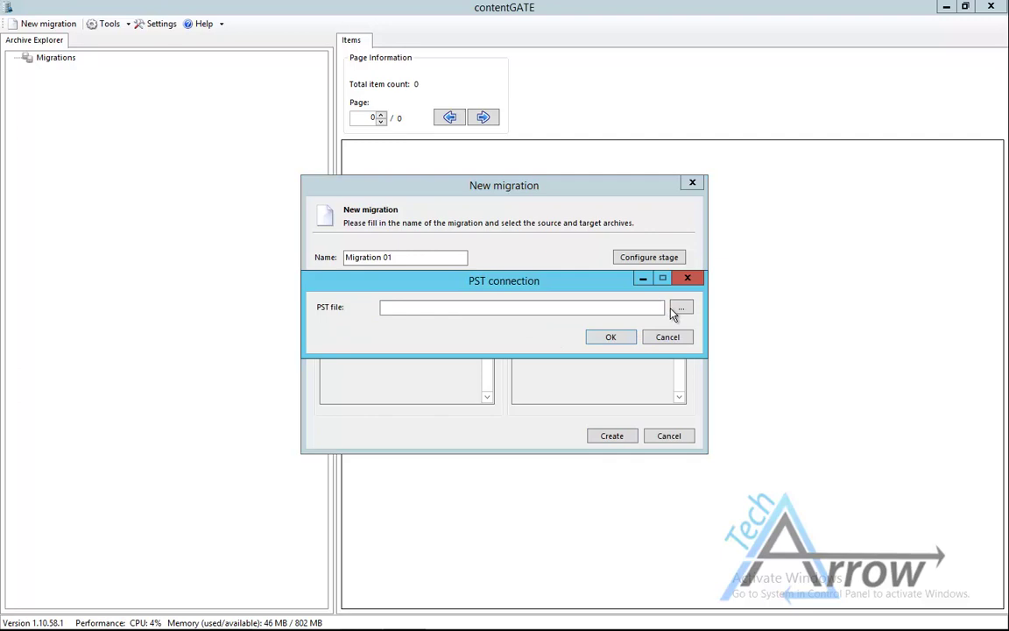
pyautogui.click(681, 309)
pyautogui.click(473, 384)
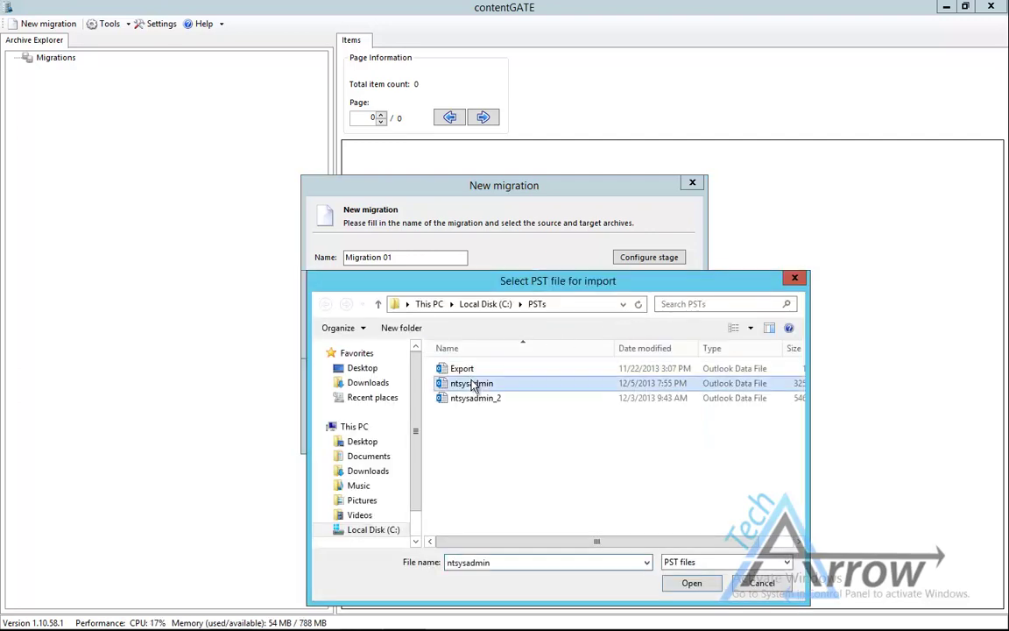
pyautogui.click(692, 582)
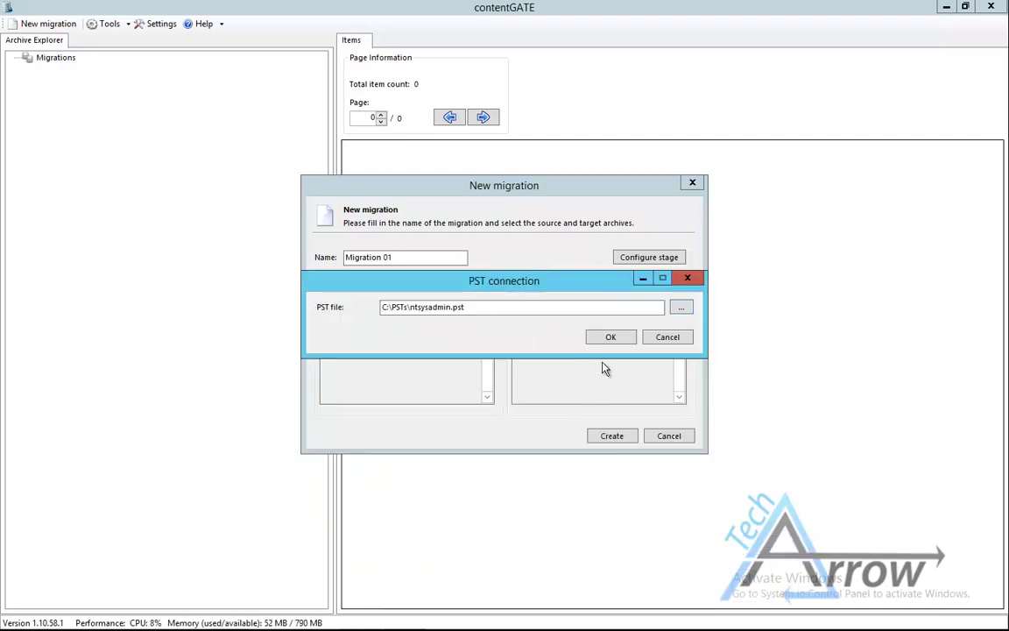
pyautogui.click(610, 339)
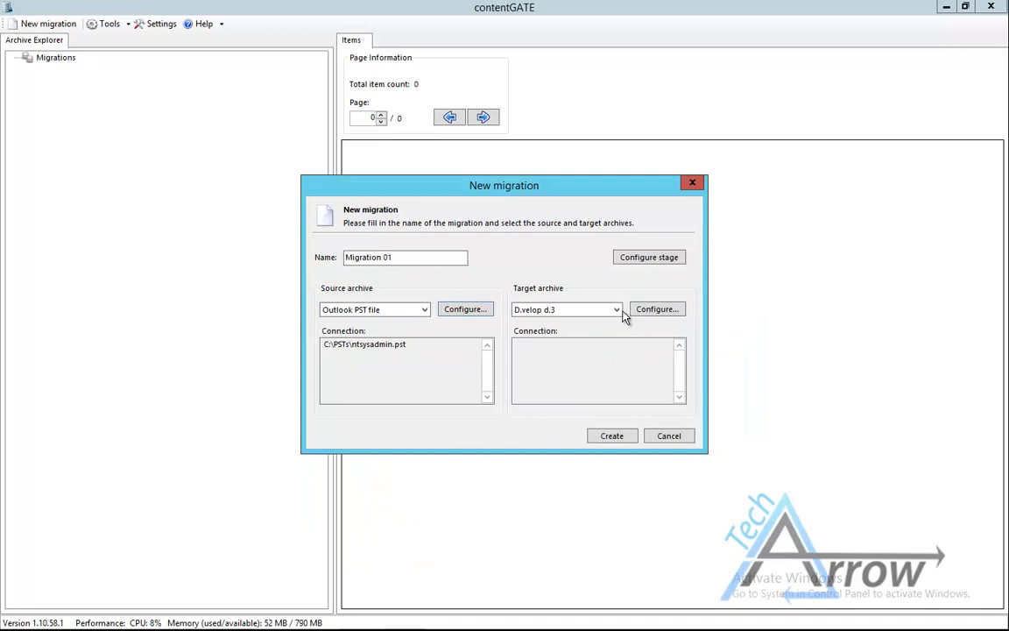
pyautogui.click(617, 312)
pyautogui.click(604, 325)
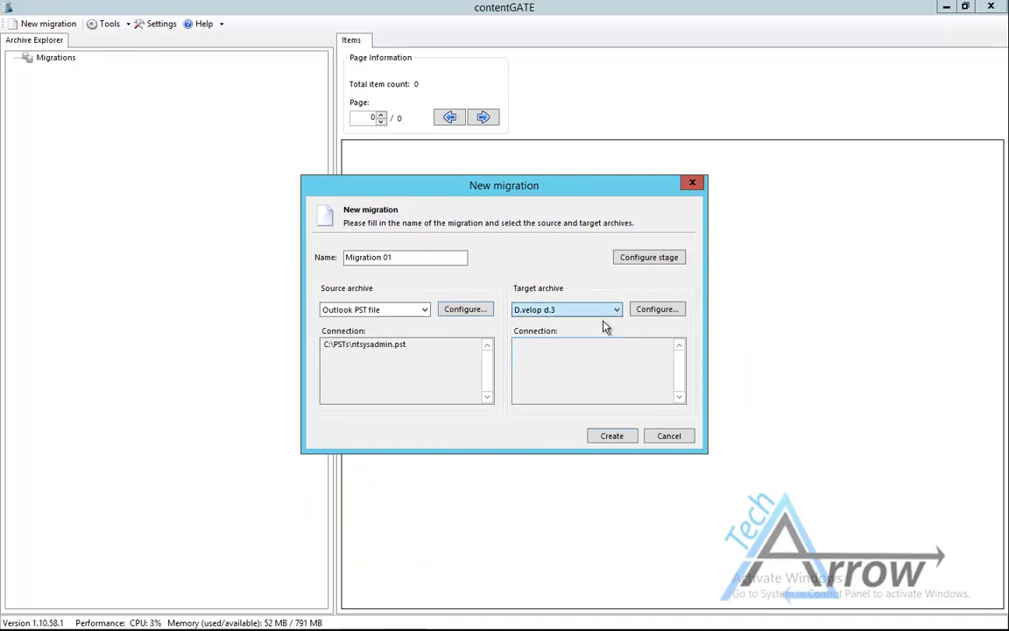
# - Manually add the Exchange server 'Office 365 Homeland' and set its access method to Exchange Web Services
pyautogui.scroll(1, 616, 312)
pyautogui.click(639, 313)
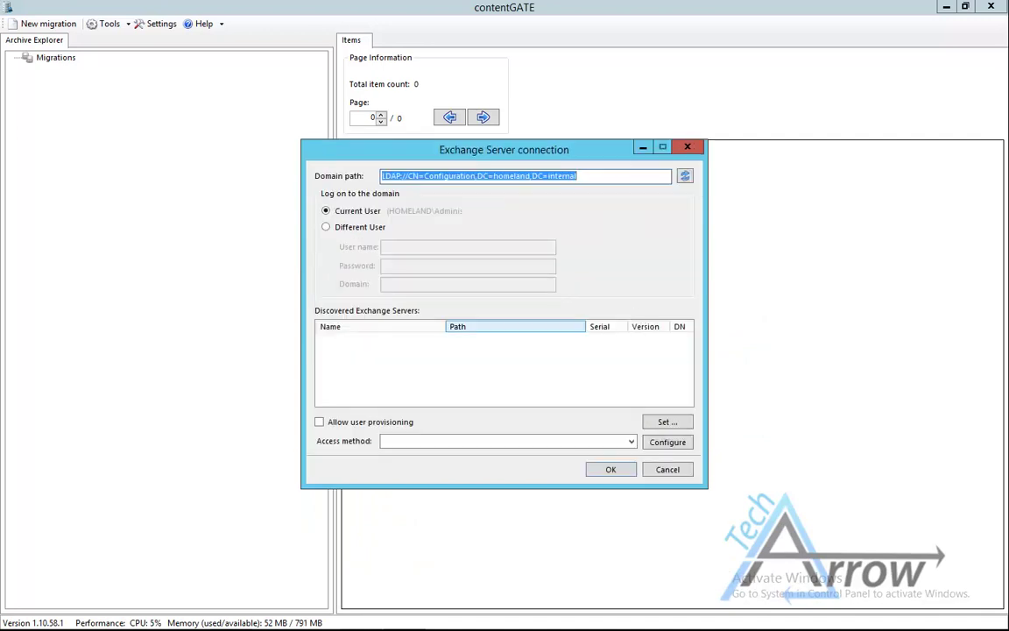
pyautogui.rightClick(410, 347)
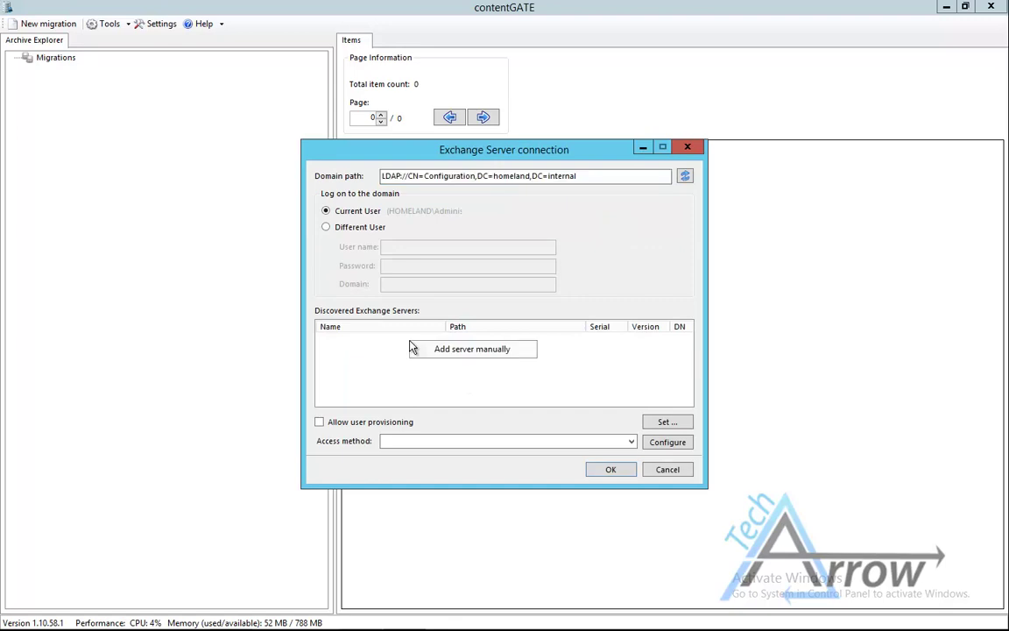
pyautogui.click(444, 349)
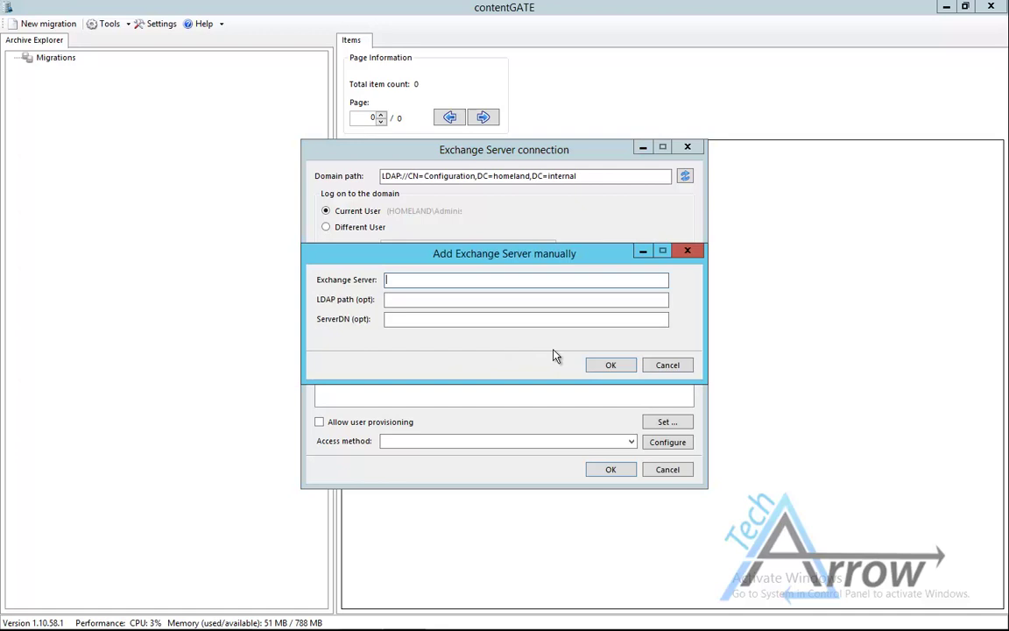
pyautogui.write('Office 365Homeland')
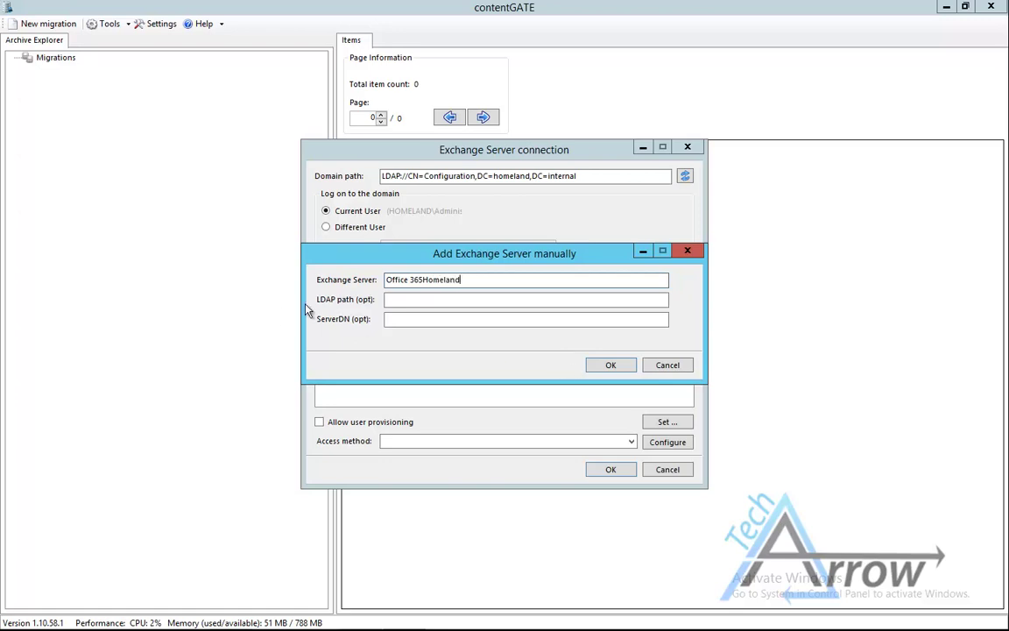
pyautogui.click(423, 279)
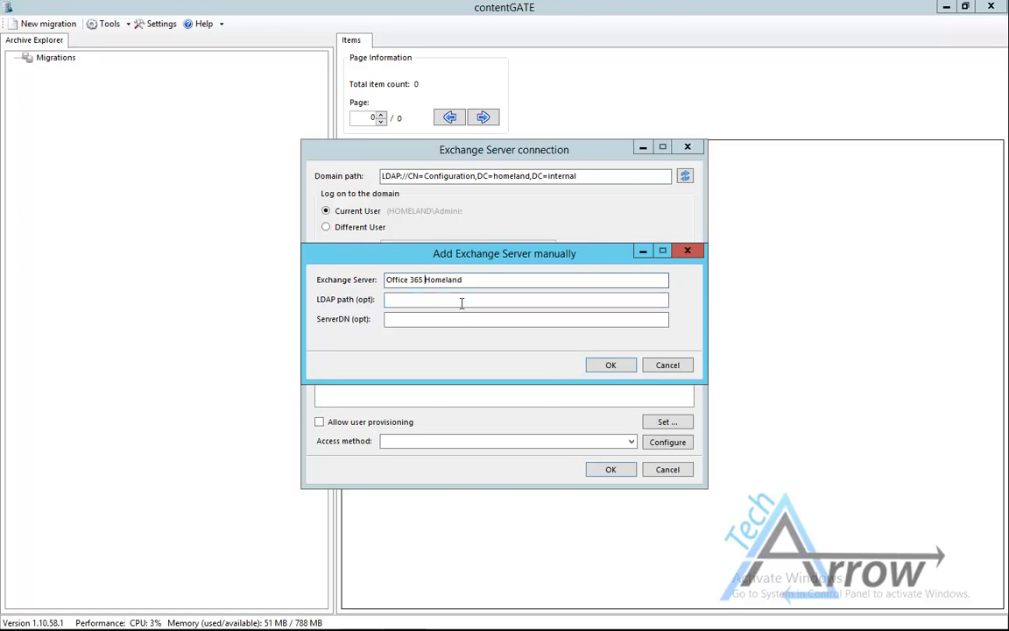
pyautogui.click(596, 365)
pyautogui.click(442, 446)
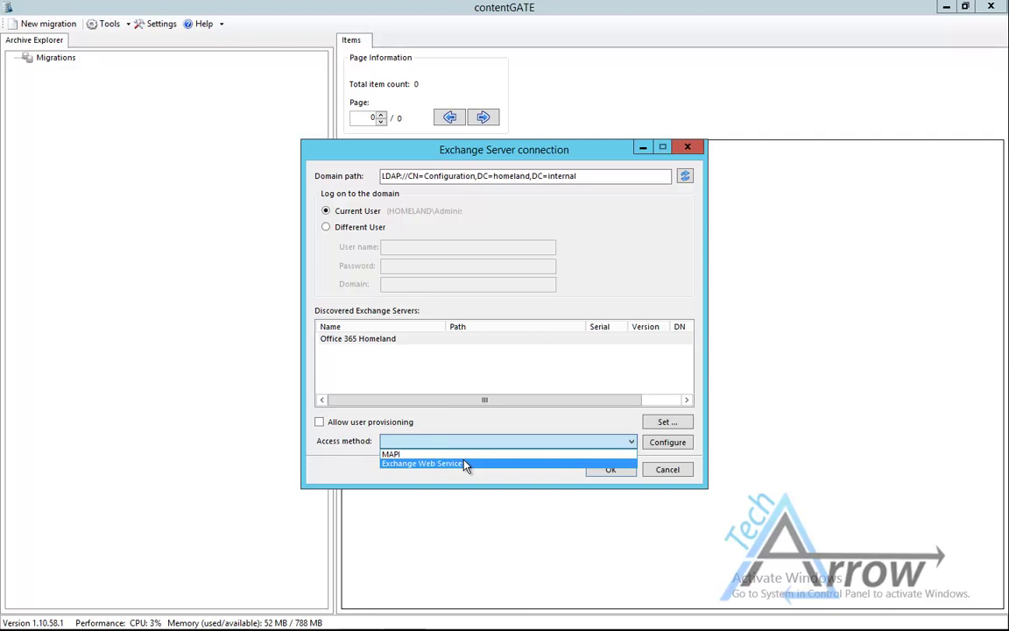
pyautogui.click(466, 464)
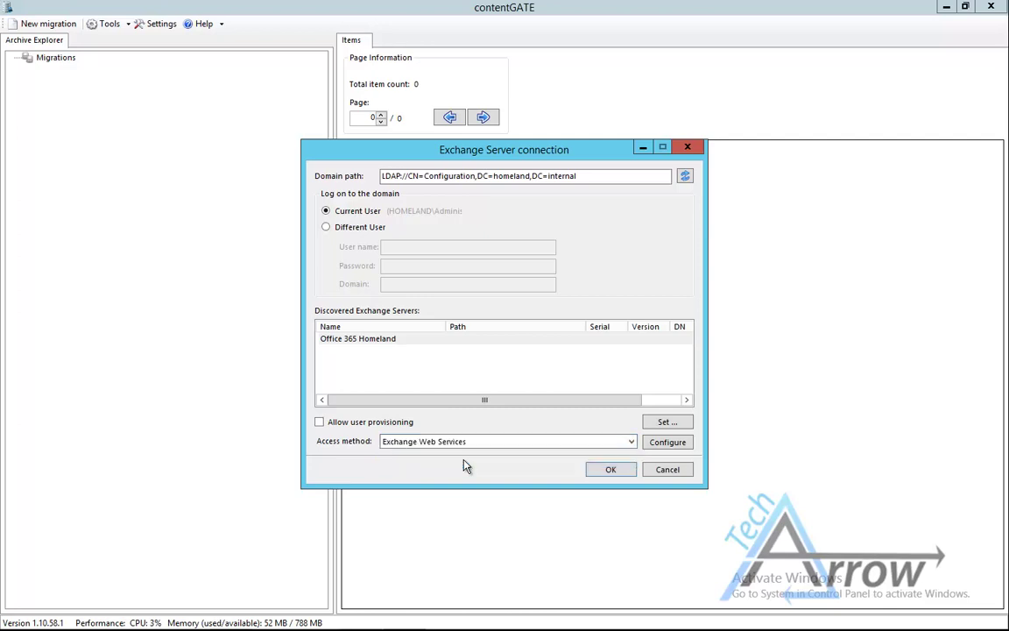
# - Change the EWS url host to outlook.office365.com and choose Exchange2013 as the version
pyautogui.click(669, 442)
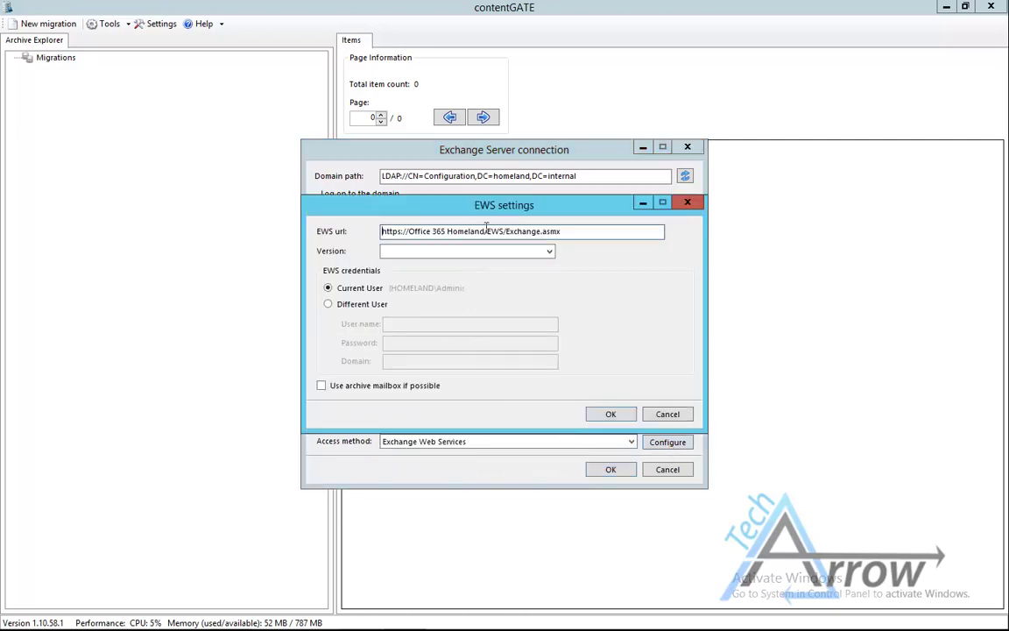
pyautogui.moveTo(485, 230); pyautogui.dragTo(407, 230)
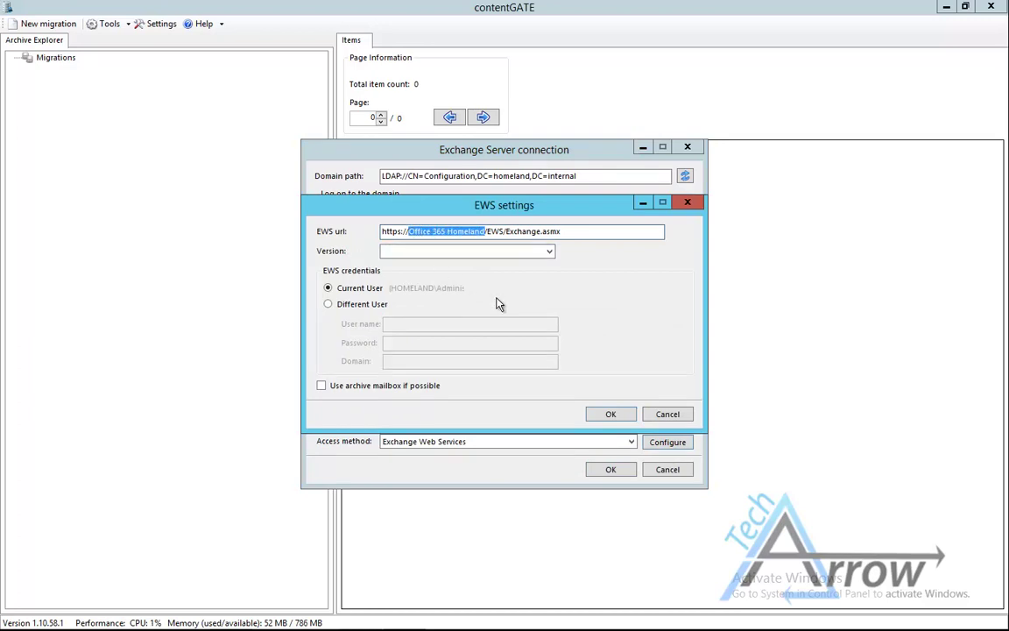
pyautogui.press('BackSpace')
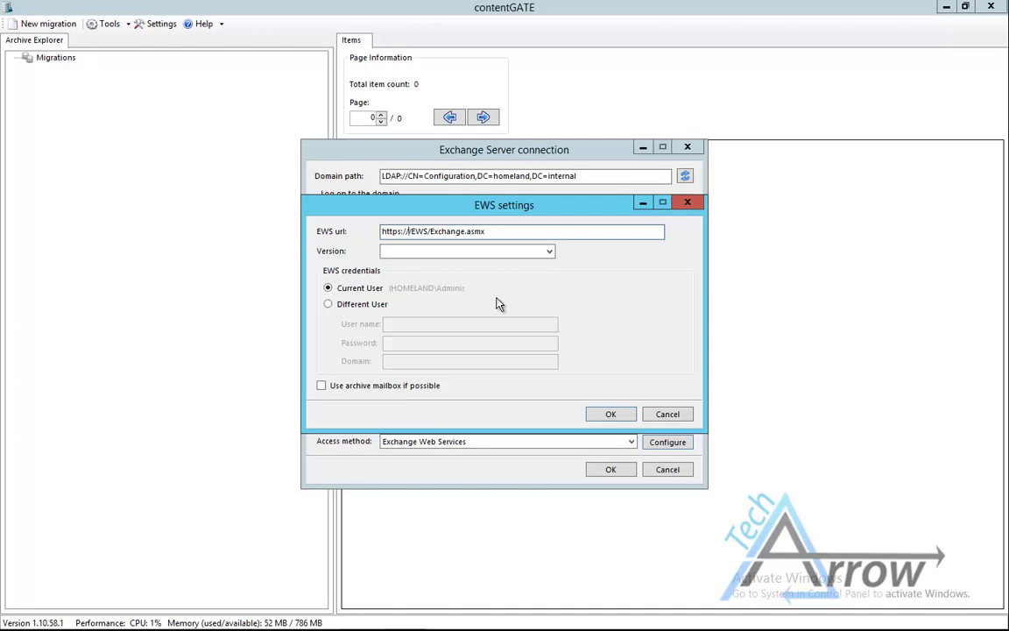
pyautogui.write('outloo')
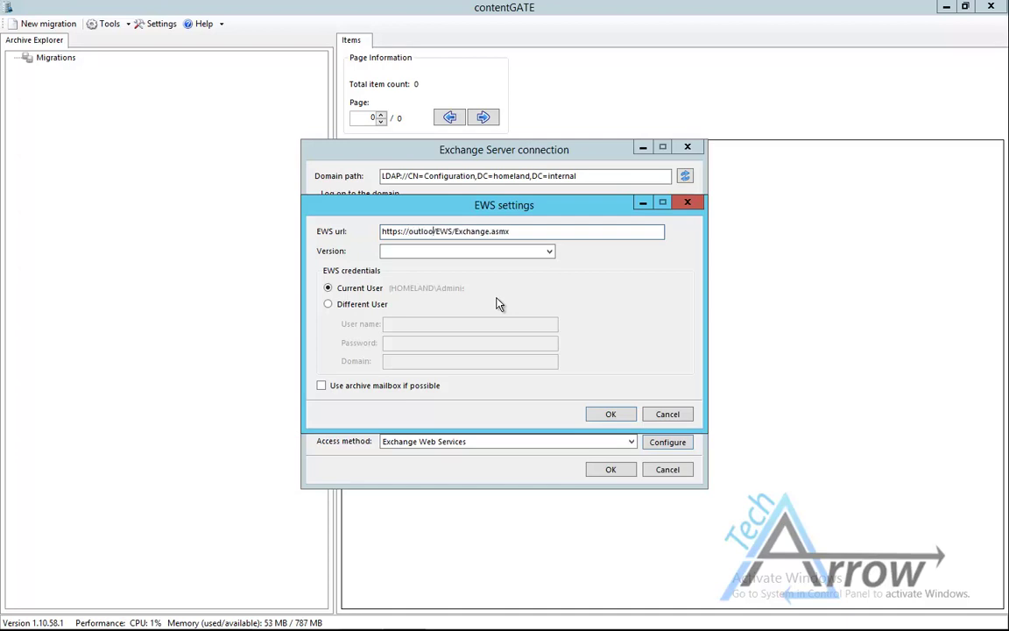
pyautogui.write('k.o')
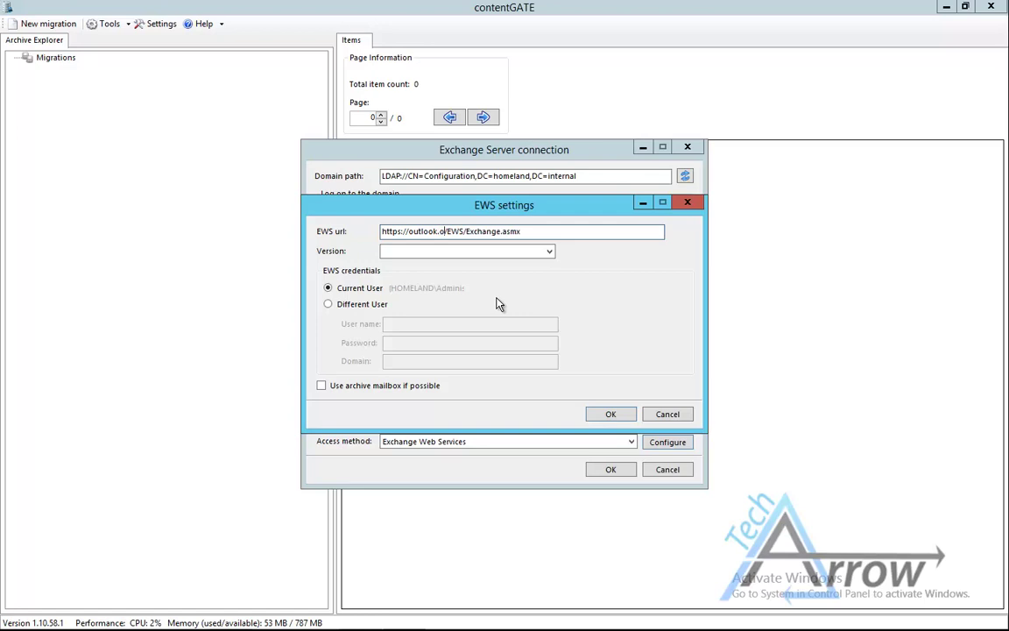
pyautogui.write('ffice365.com')
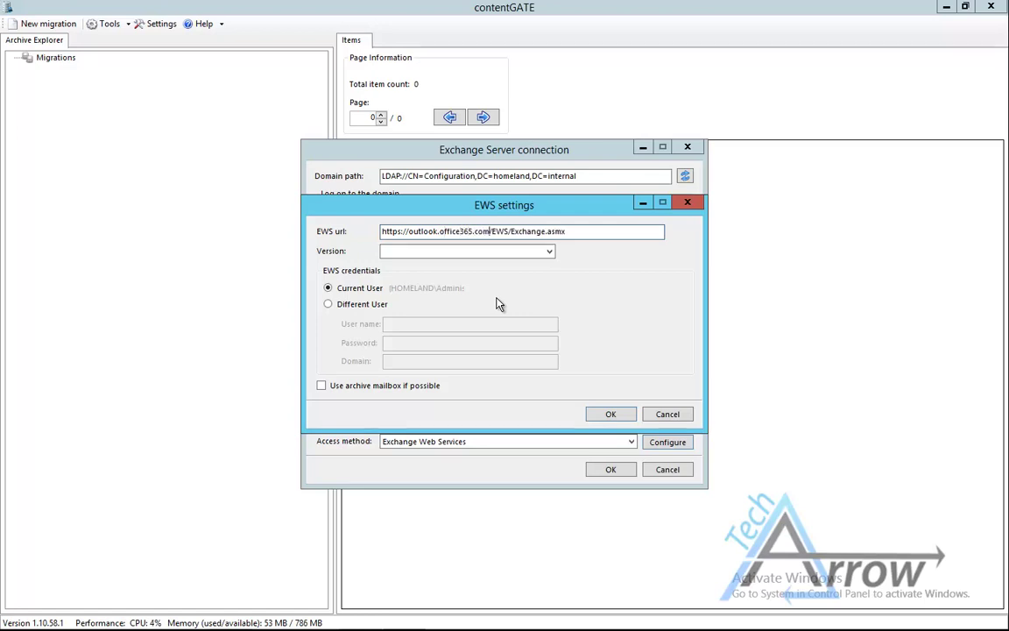
pyautogui.press('Tab')
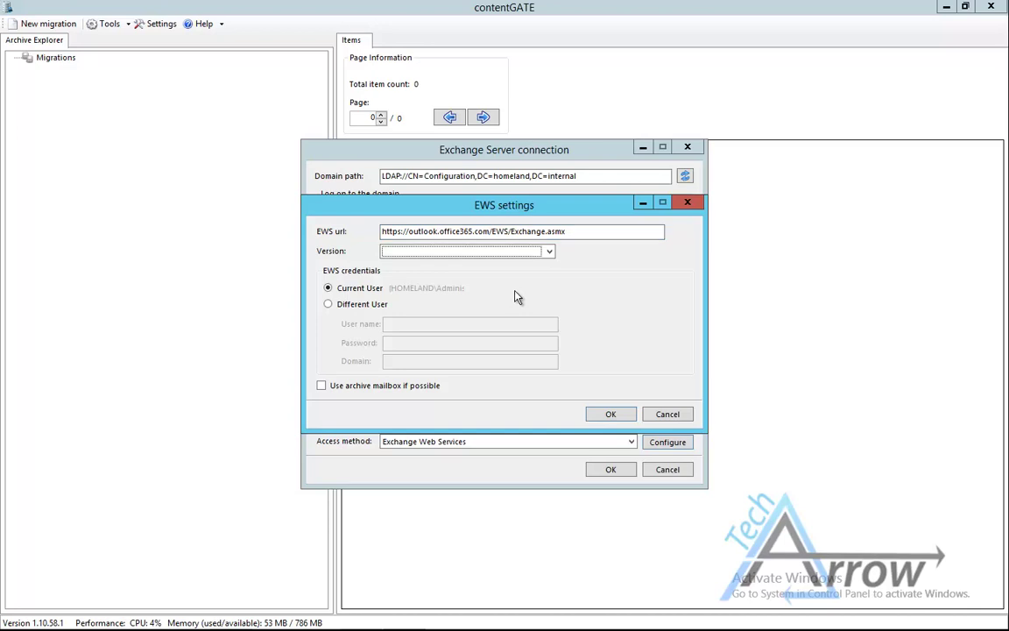
pyautogui.click(548, 251)
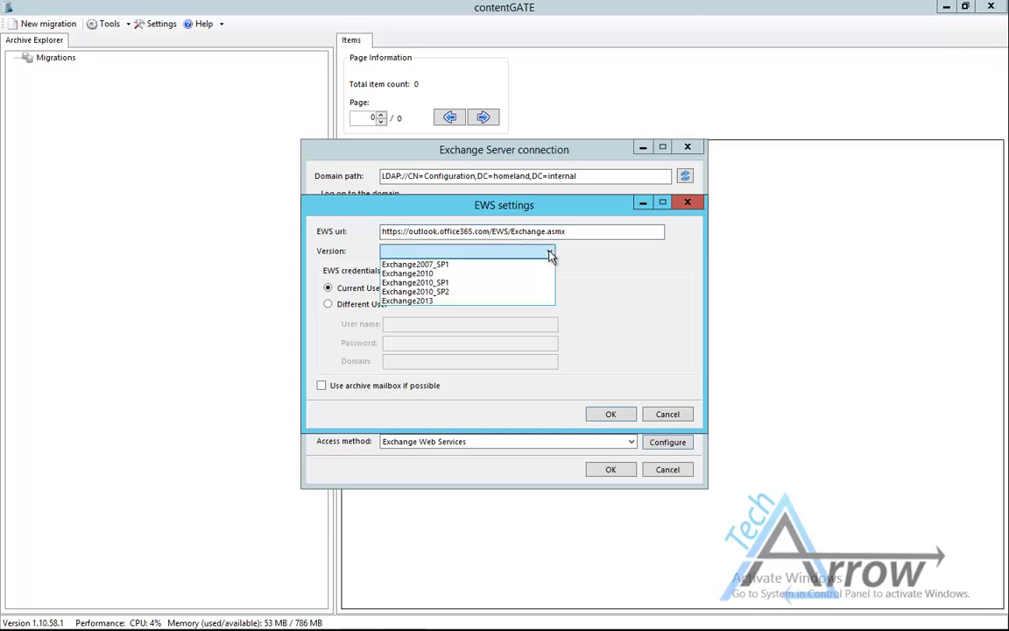
pyautogui.click(430, 301)
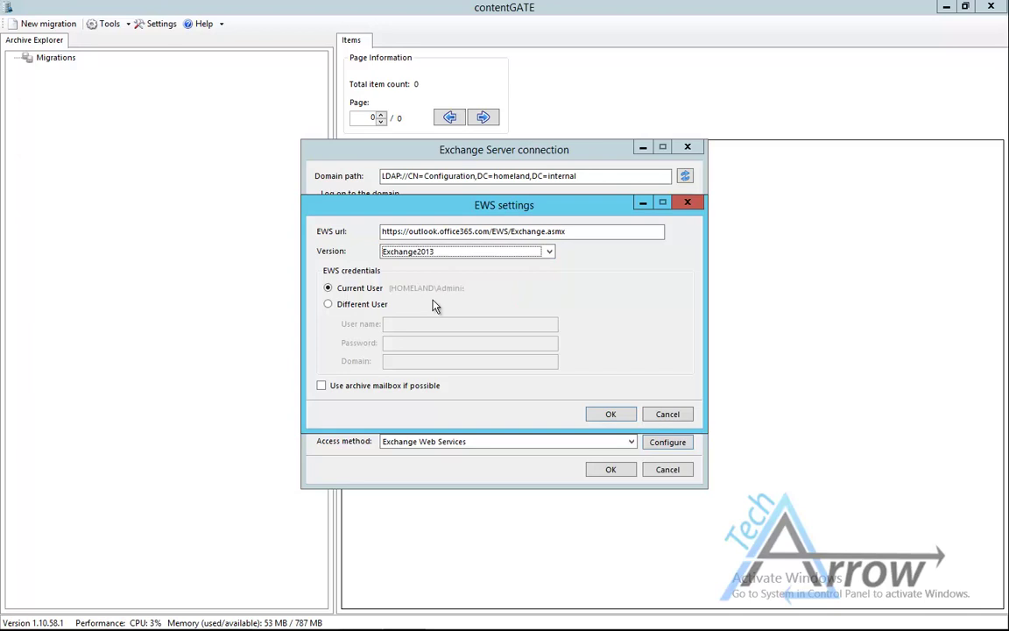
# - Log EWS on as a different user with the admin's user name and password, using the archive mailbox if possible
pyautogui.click(336, 304)
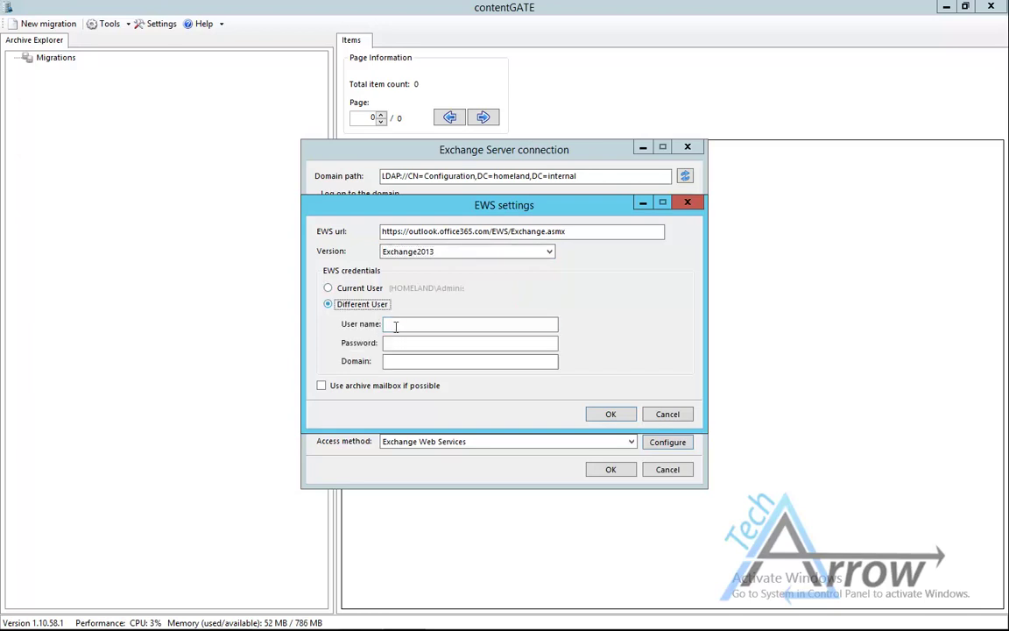
pyautogui.click(399, 325)
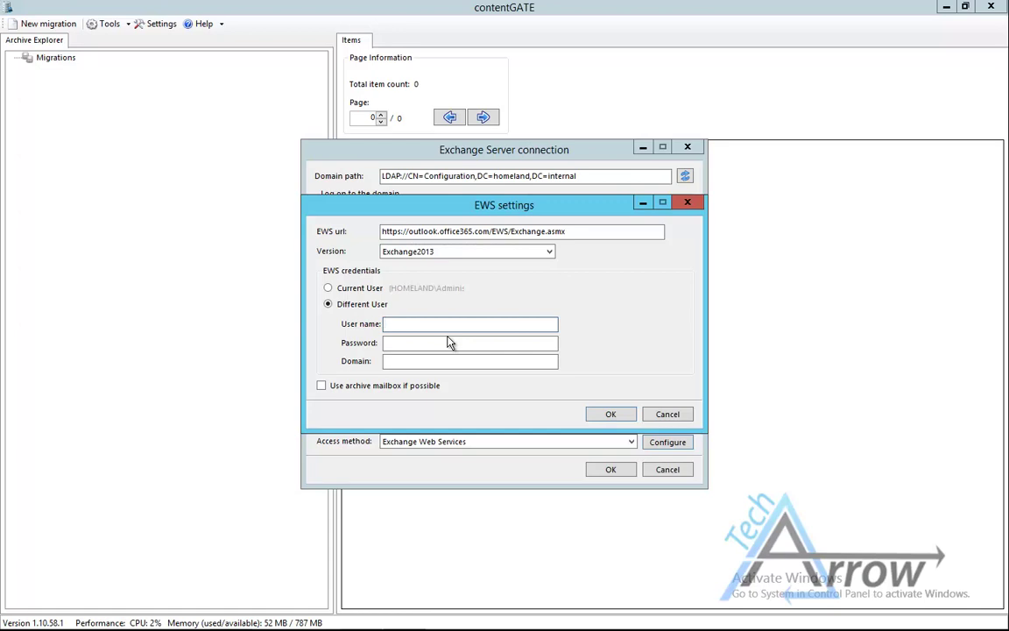
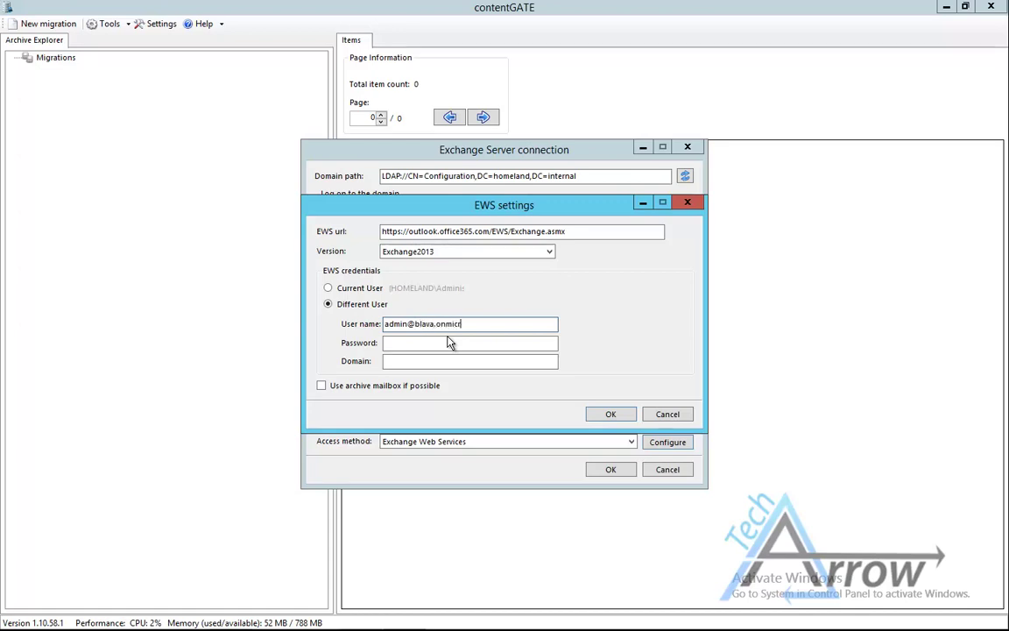
pyautogui.press('Tab')
pyautogui.write('********')
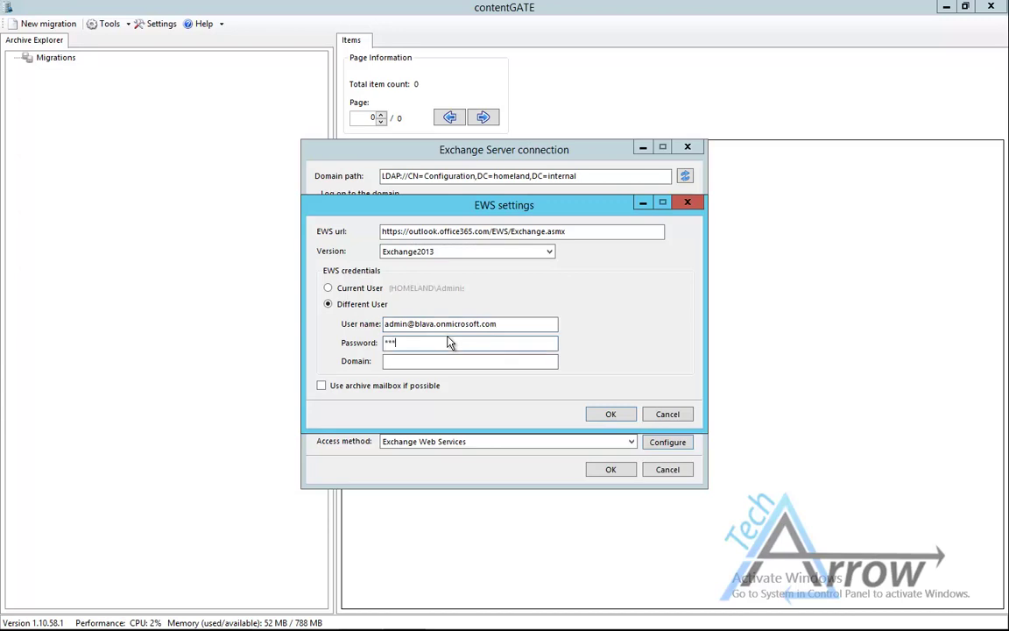
pyautogui.write('**')
pyautogui.click(402, 361)
pyautogui.click(321, 385)
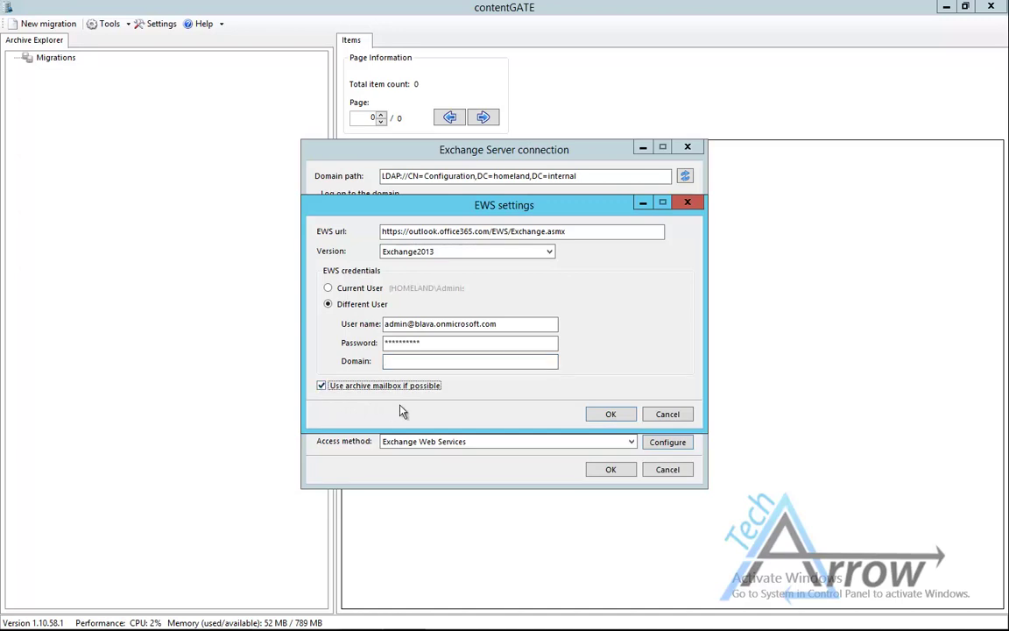
pyautogui.click(609, 414)
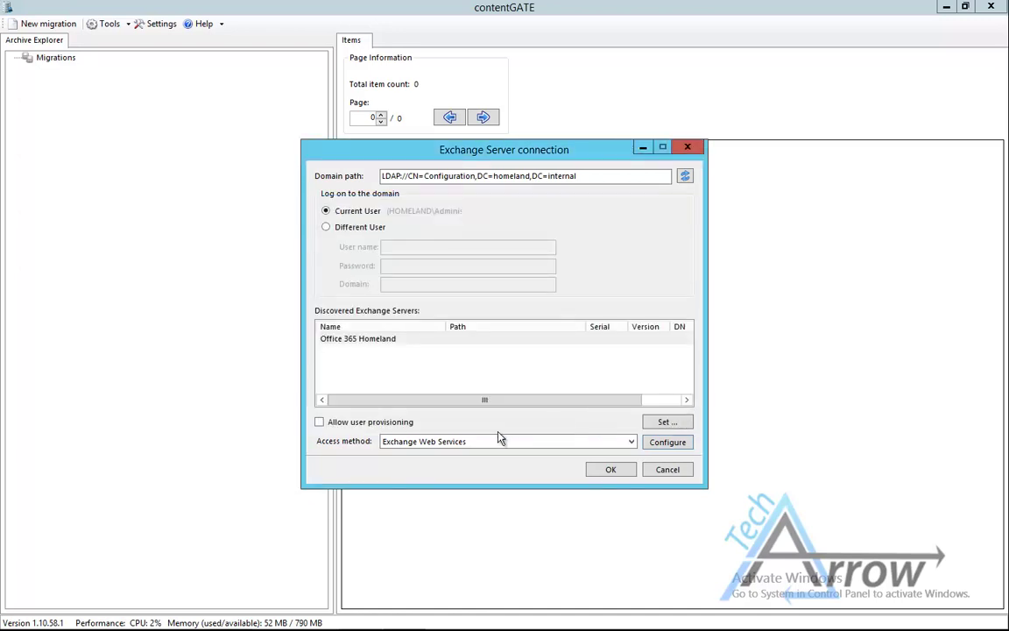
# - Allow user provisioning and enter the administrator's email and password as a different user
pyautogui.click(321, 422)
pyautogui.click(664, 424)
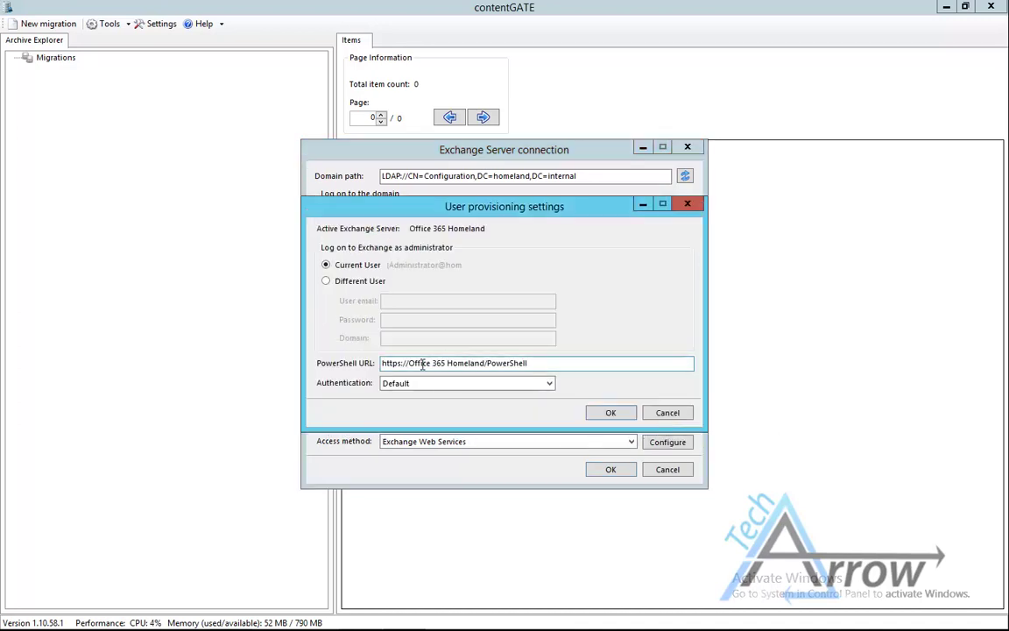
pyautogui.click(358, 281)
pyautogui.click(398, 299)
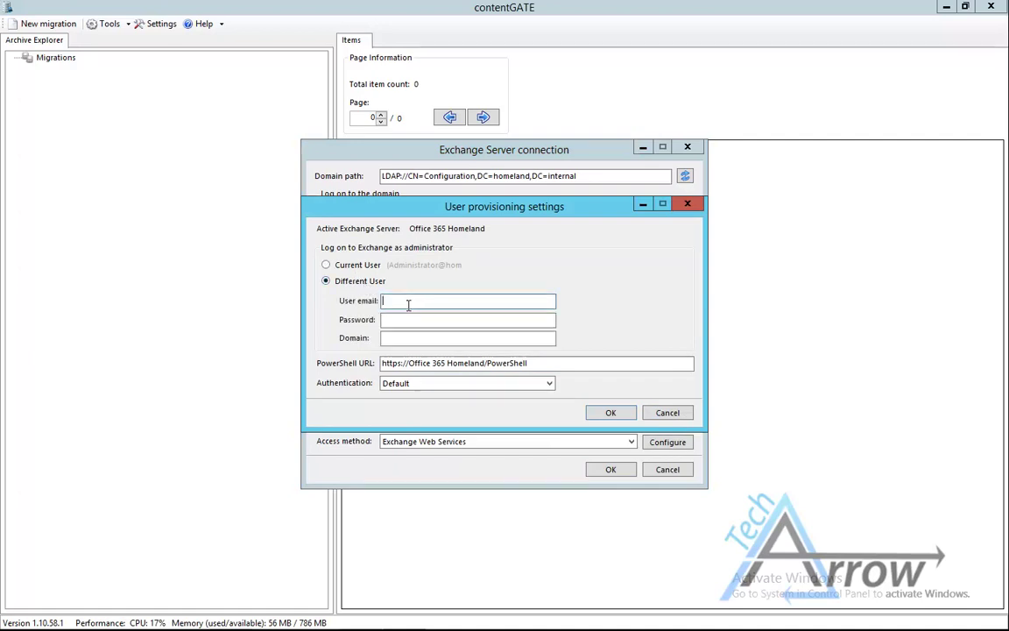
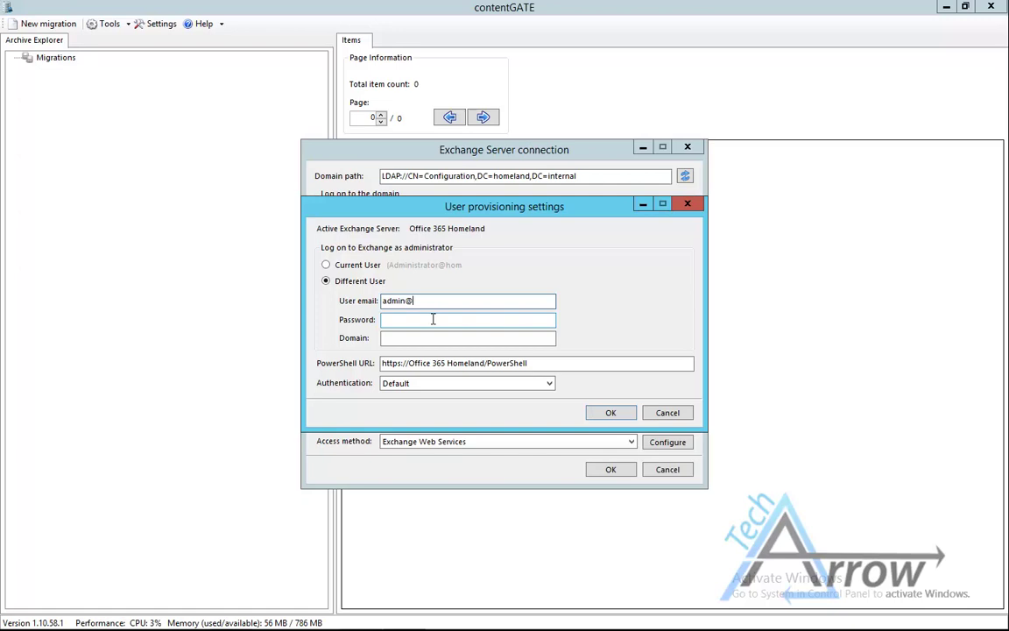
pyautogui.click(432, 318)
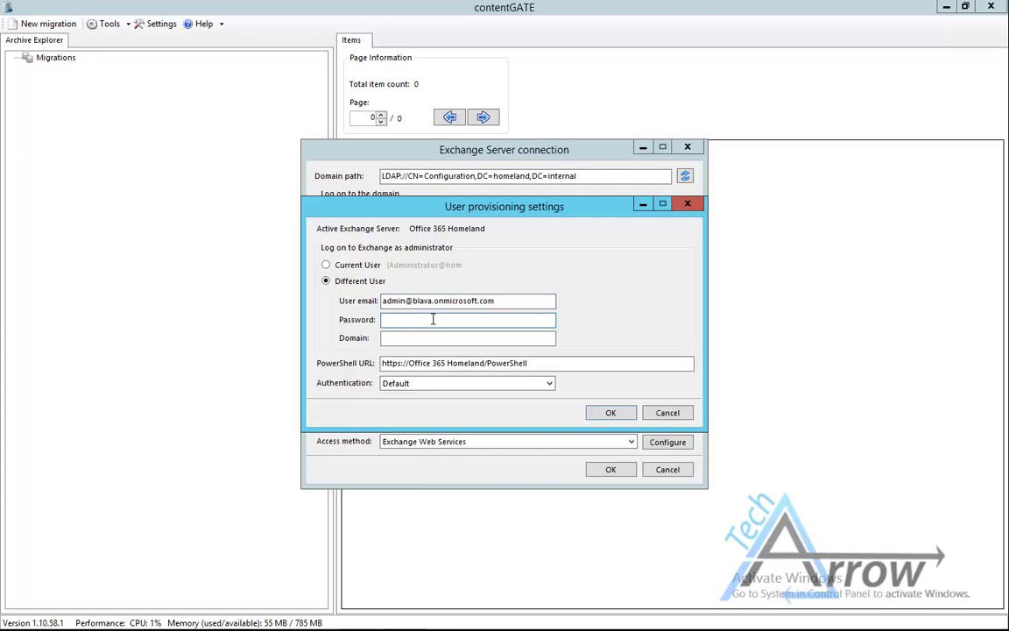
pyautogui.write('**********')
# - Set the PowerShell URL host to ps.outlook.com with Basic authentication, then accept the Exchange connection
pyautogui.moveTo(484, 365); pyautogui.dragTo(411, 367)
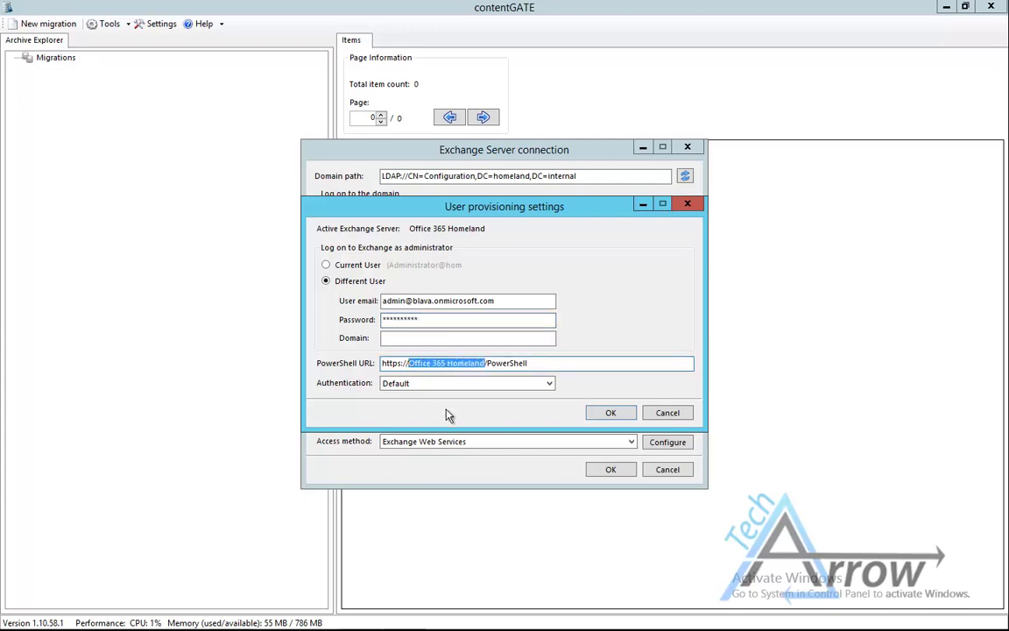
pyautogui.write('ps')
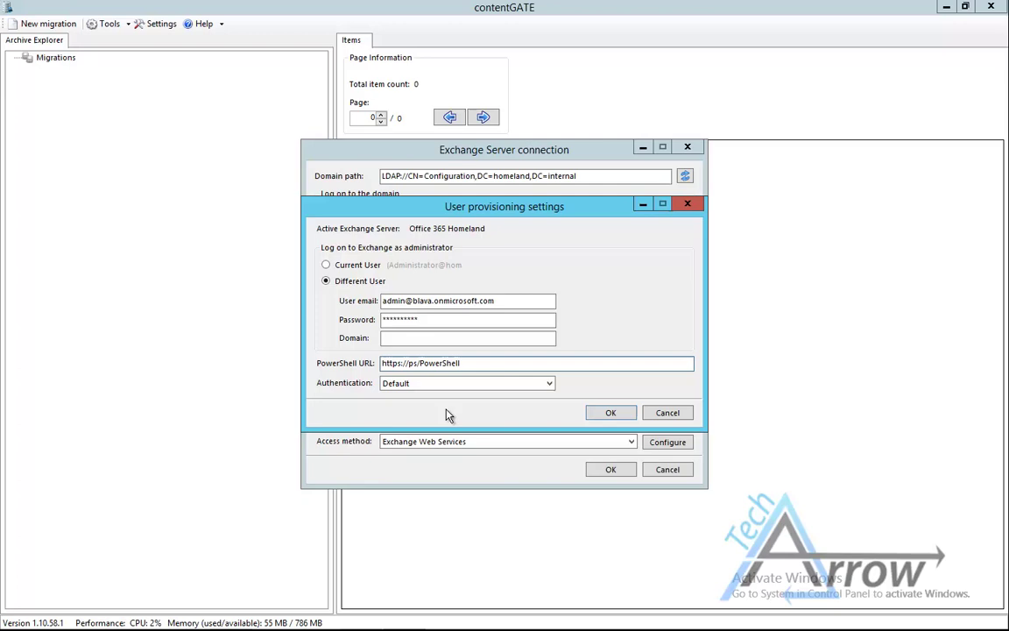
pyautogui.write('.outlo')
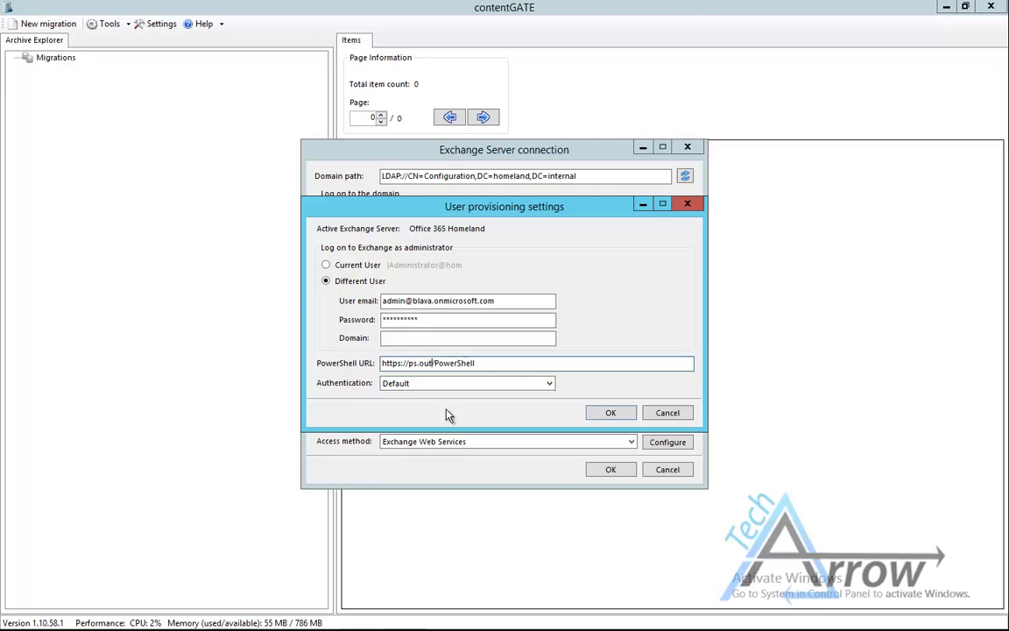
pyautogui.write('ok.com')
pyautogui.click(485, 384)
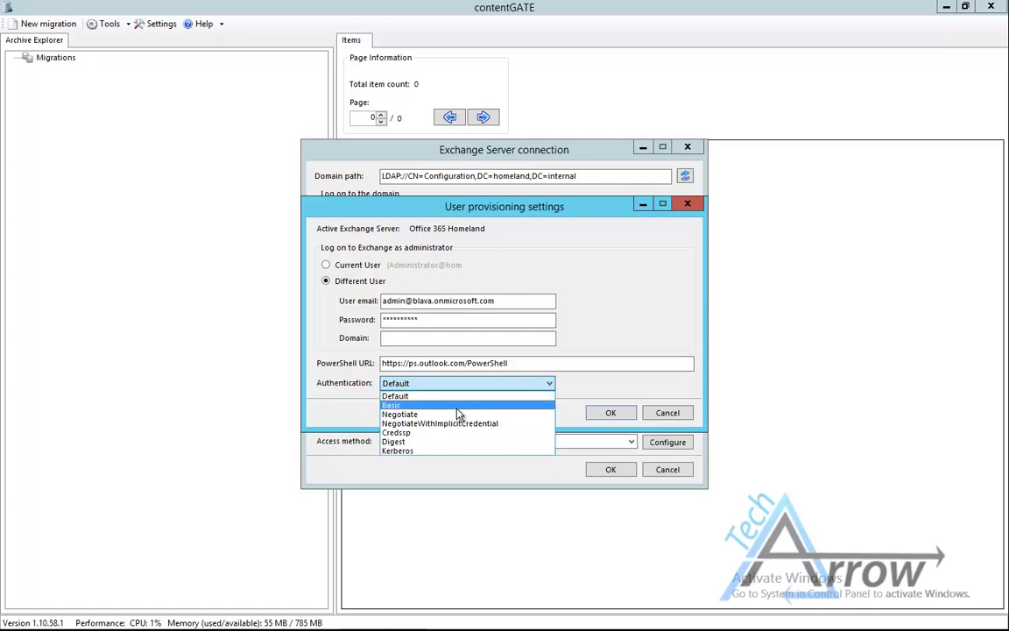
pyautogui.click(460, 409)
pyautogui.click(611, 413)
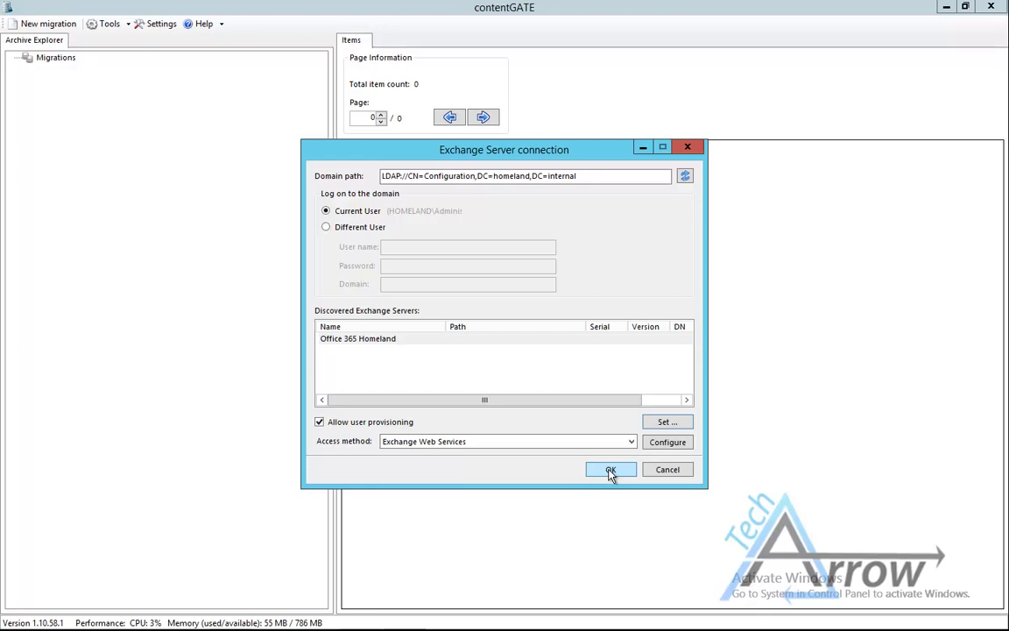
pyautogui.click(611, 472)
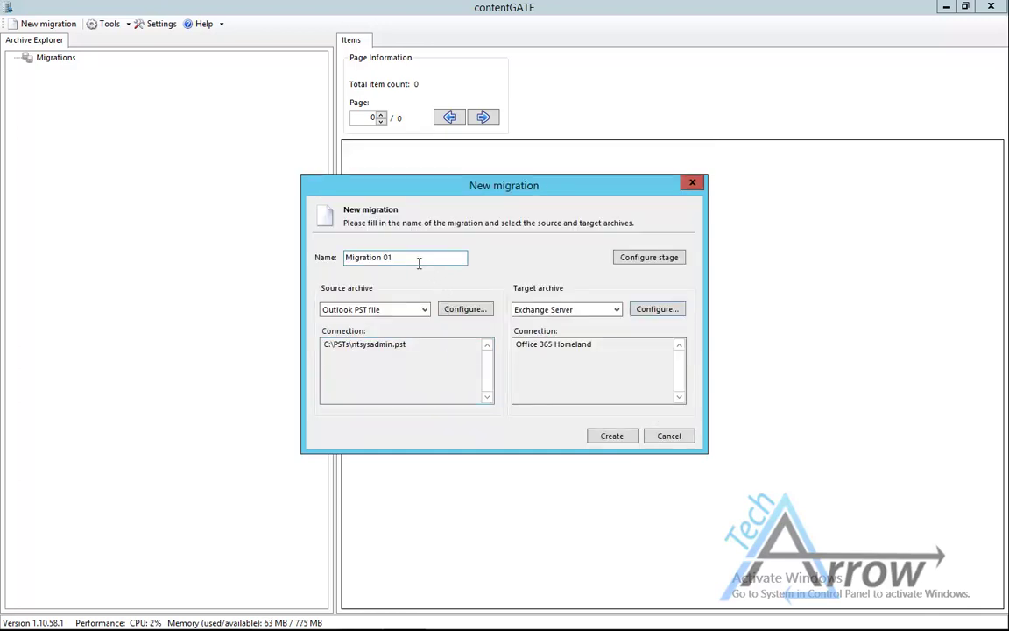
# - Rename the migration to 'PST to Office 365 Archive' and create it
pyautogui.moveTo(419, 259); pyautogui.dragTo(344, 259)
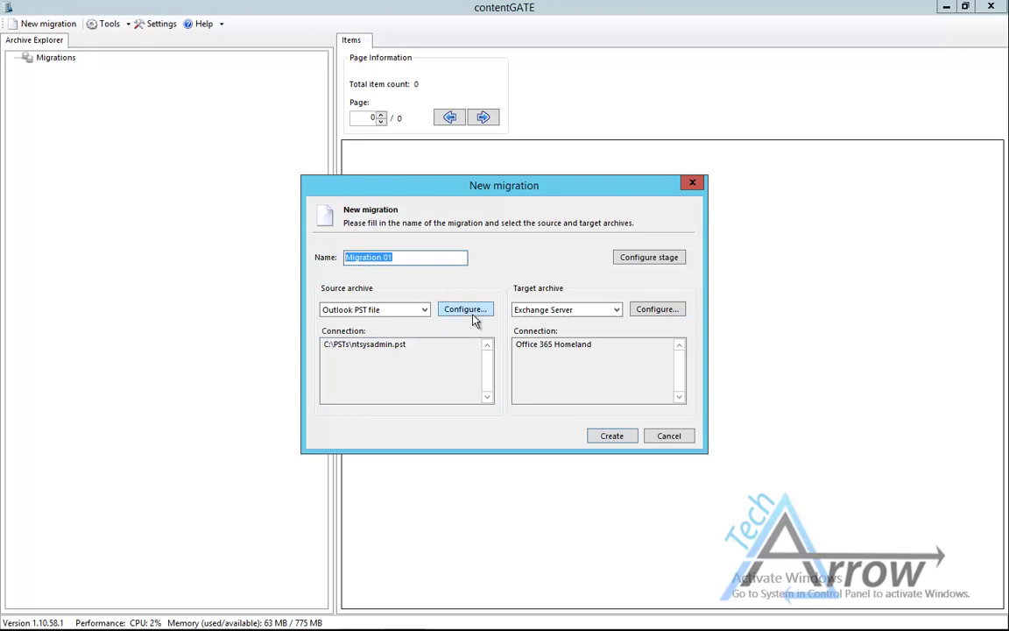
pyautogui.write('PST to Office 365 Archive')
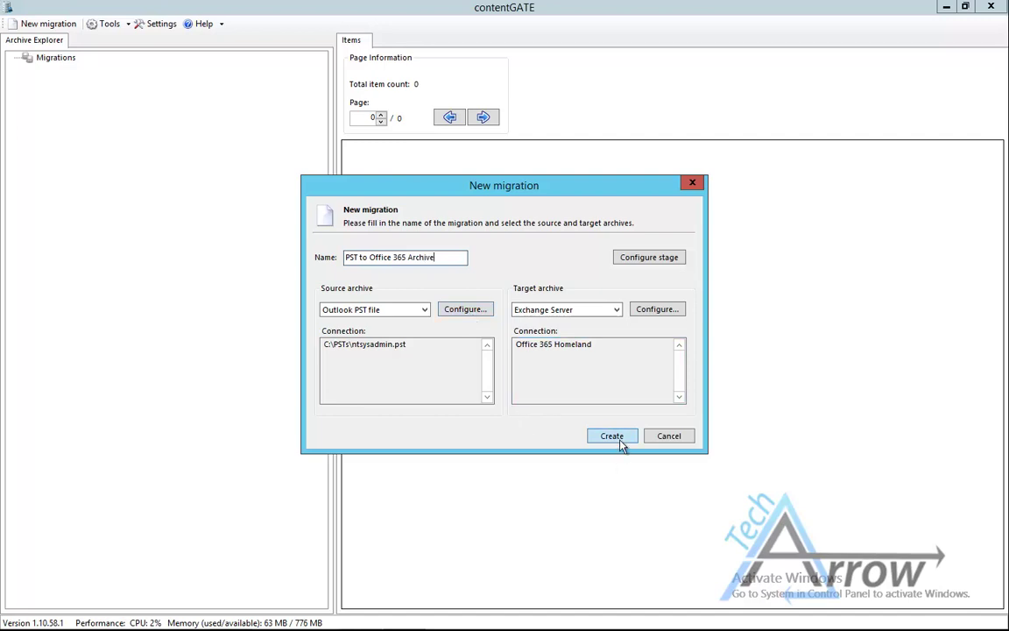
pyautogui.click(613, 438)
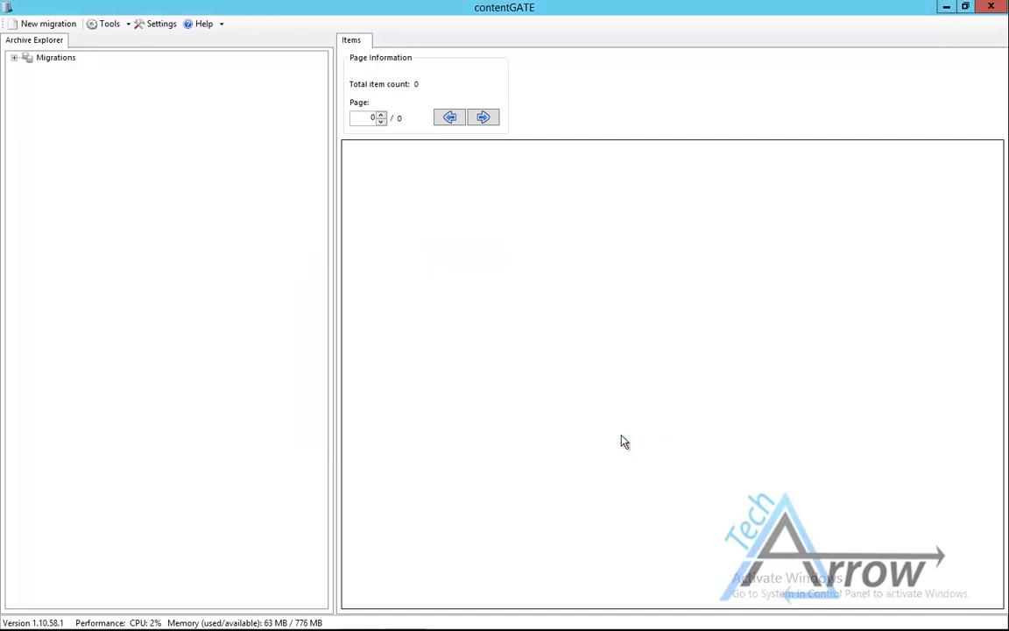
# - Expand PST to Office 365 Archive, view the PST source, load the four Exchange target users, and widen the Email column
pyautogui.click(14, 59)
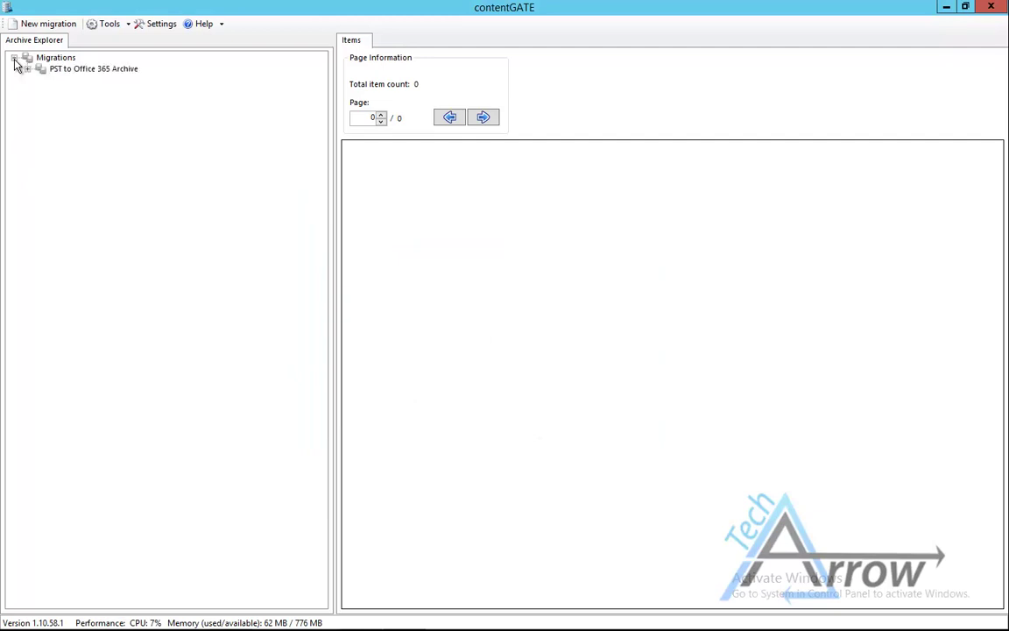
pyautogui.click(61, 71)
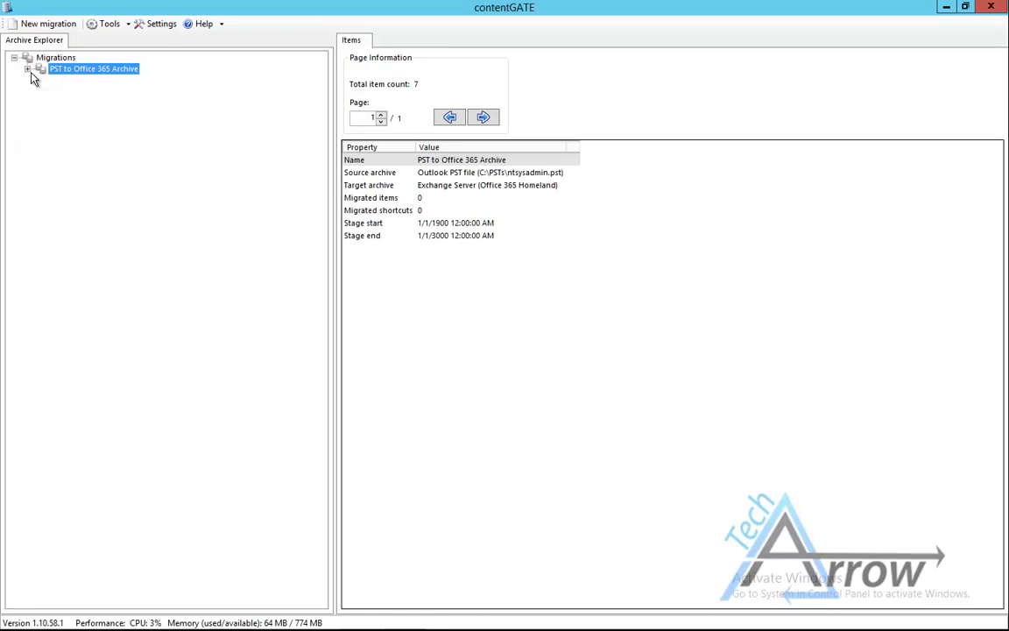
pyautogui.click(27, 69)
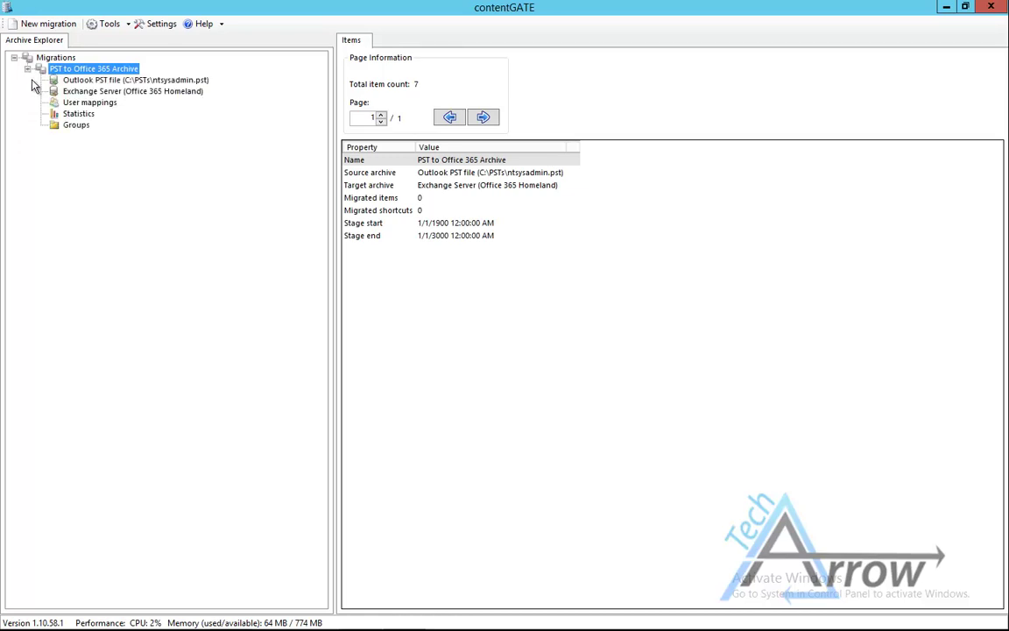
pyautogui.click(132, 79)
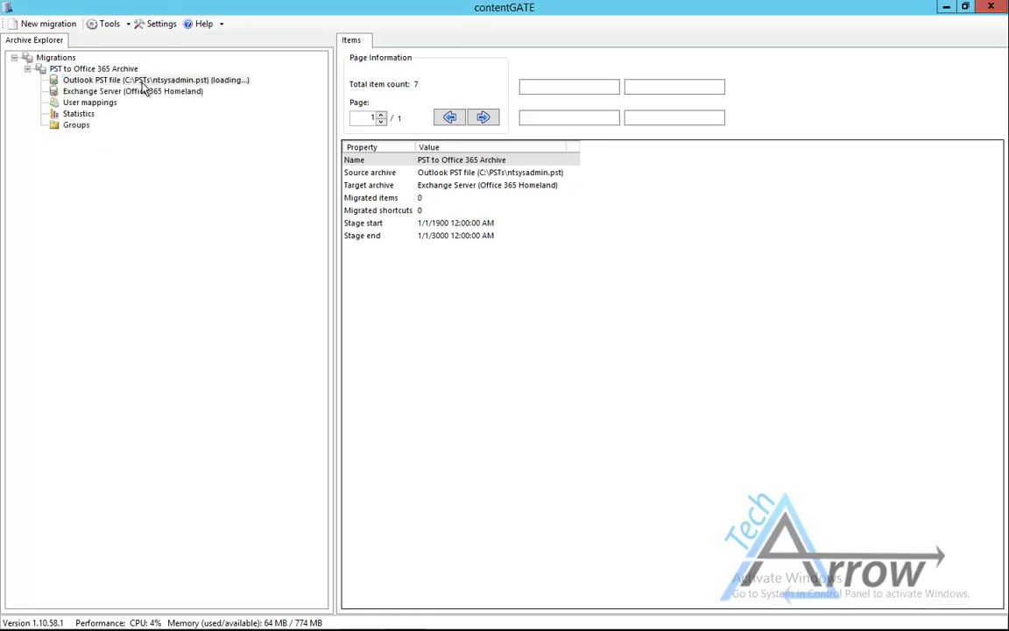
pyautogui.click(433, 169)
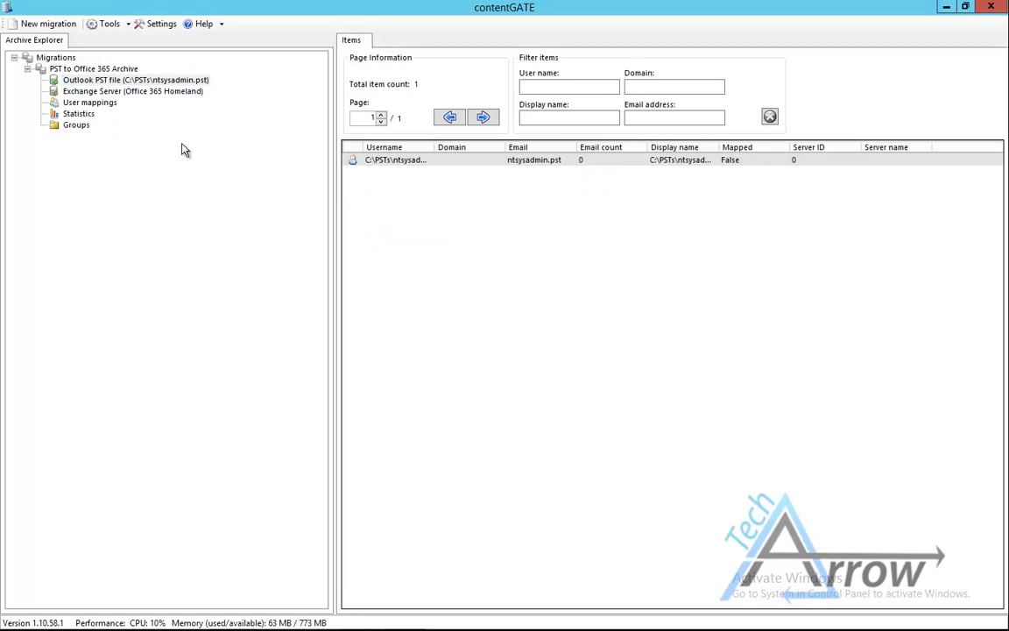
pyautogui.click(97, 92)
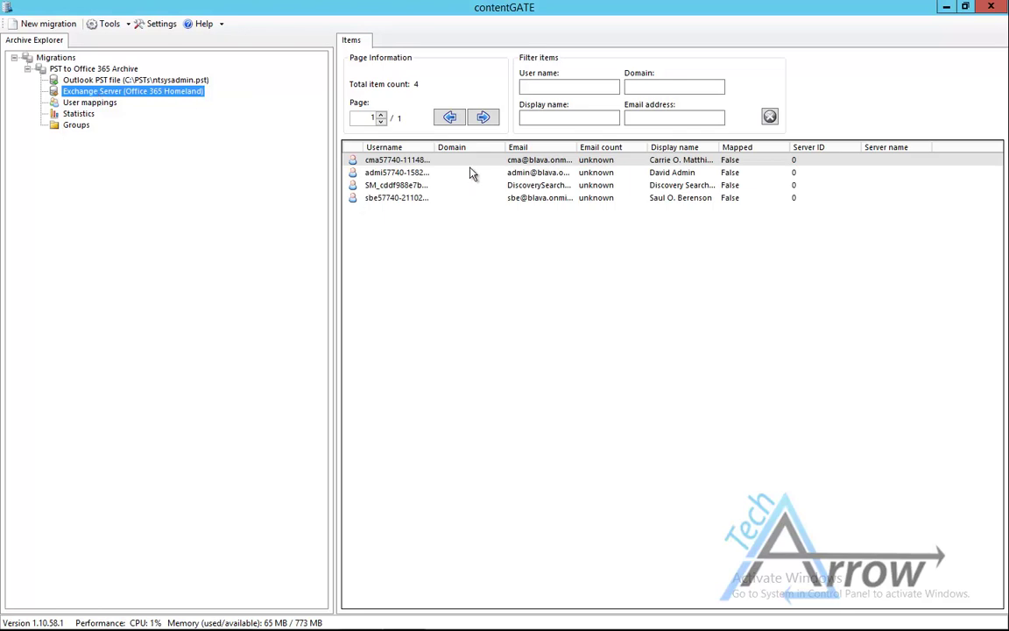
pyautogui.moveTo(574, 147); pyautogui.dragTo(682, 155)
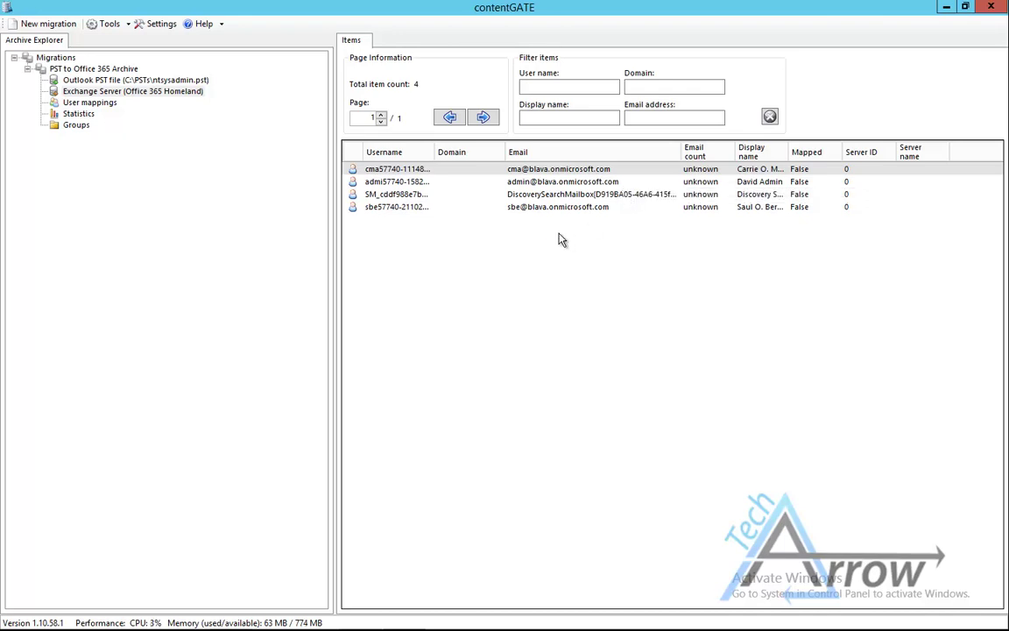
# - In Outlook, check the first user's Online Archive and its Deleted Items are empty, then minimize Outlook
pyautogui.moveTo(245, 629)
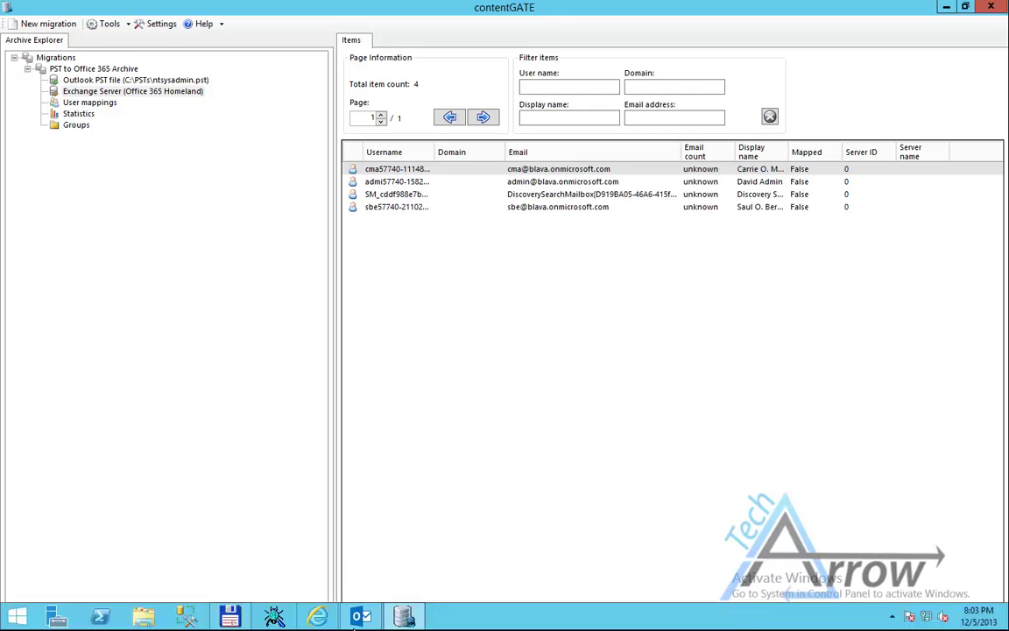
pyautogui.click(326, 561)
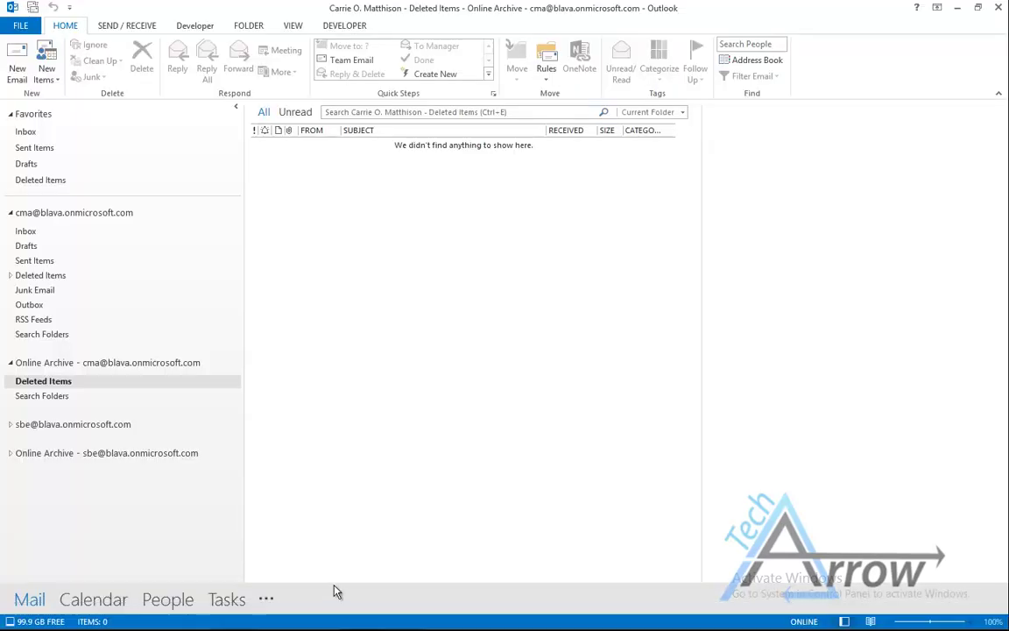
pyautogui.click(68, 214)
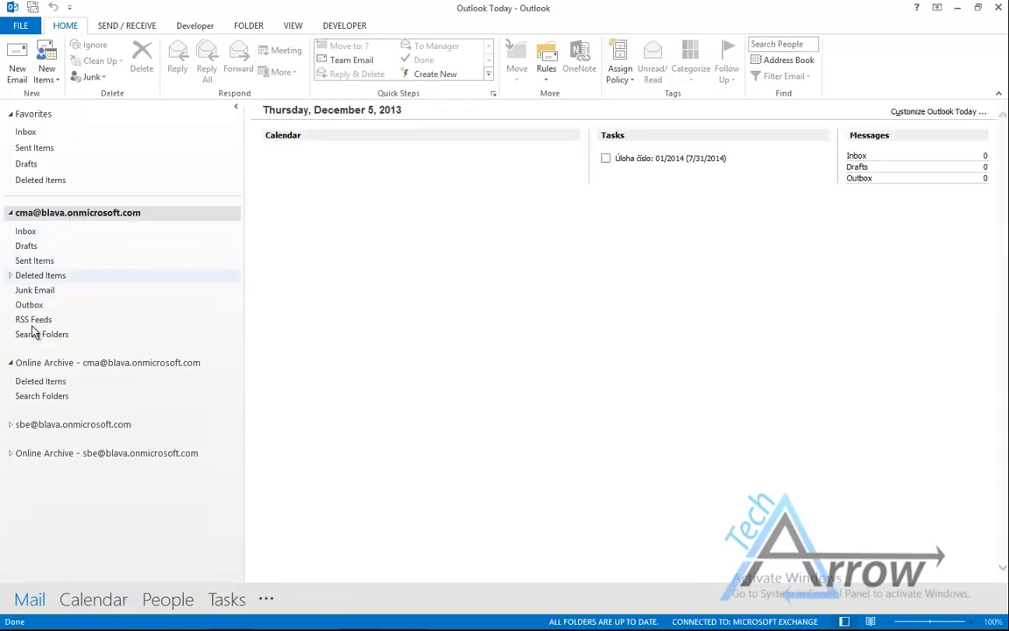
pyautogui.click(27, 364)
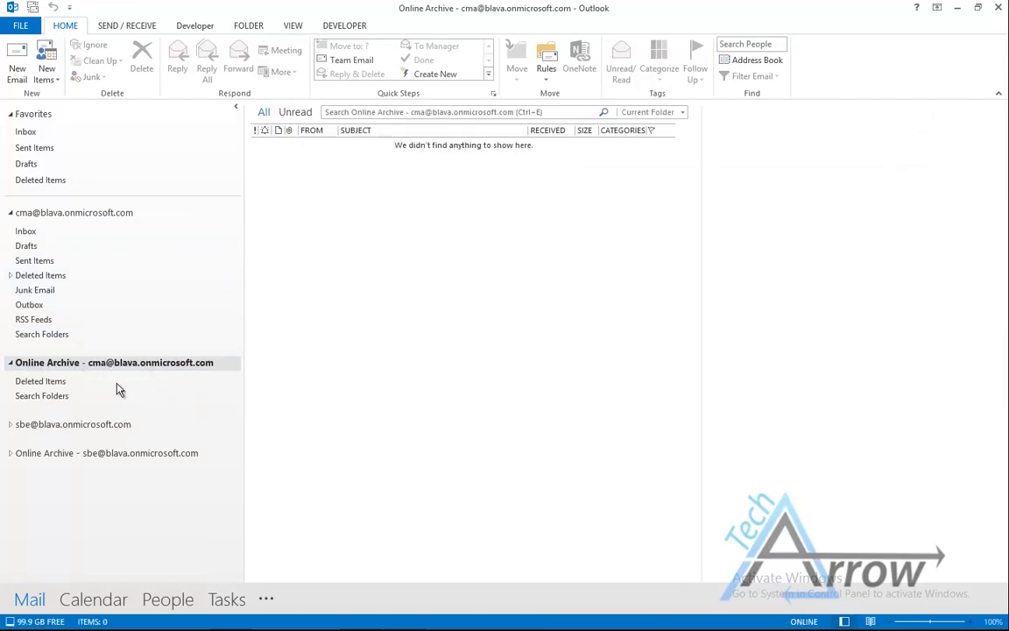
pyautogui.click(51, 382)
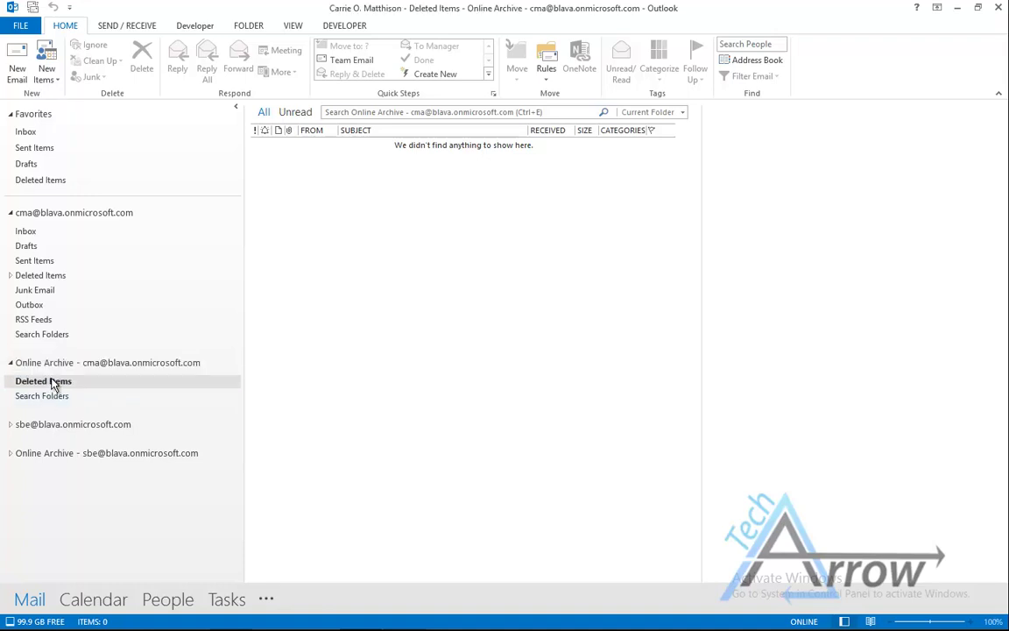
pyautogui.click(112, 363)
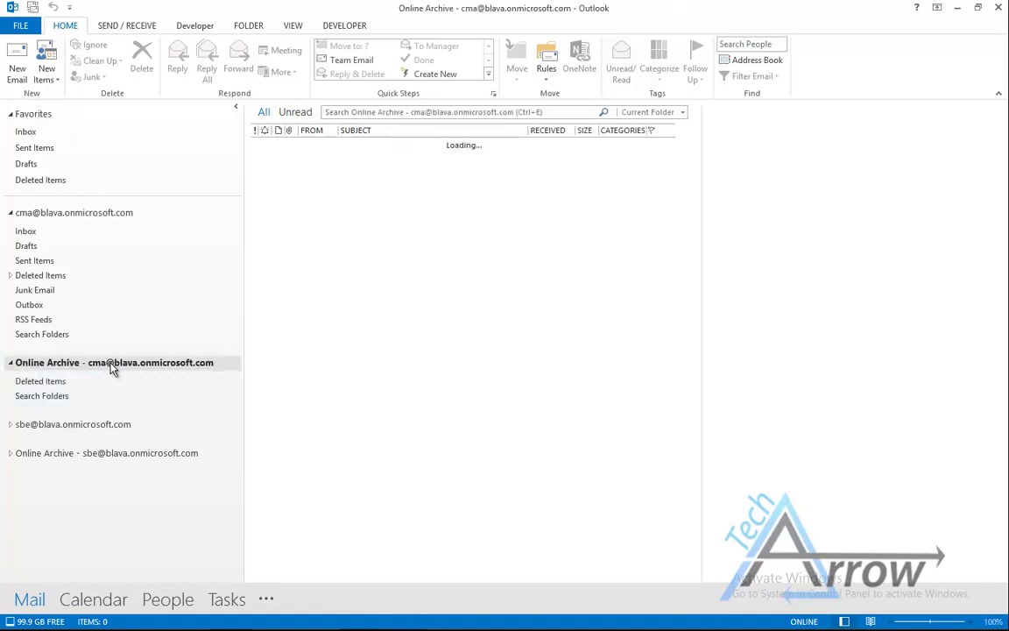
pyautogui.click(956, 8)
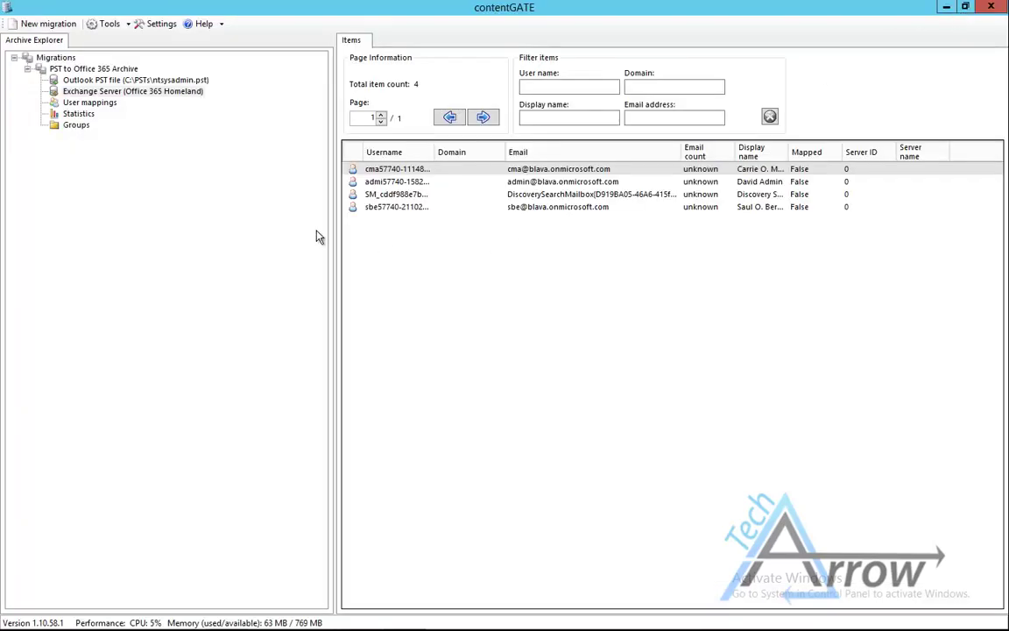
# - Create a new group named 'PST to Cloud' and expand Groups to show it
pyautogui.click(80, 127)
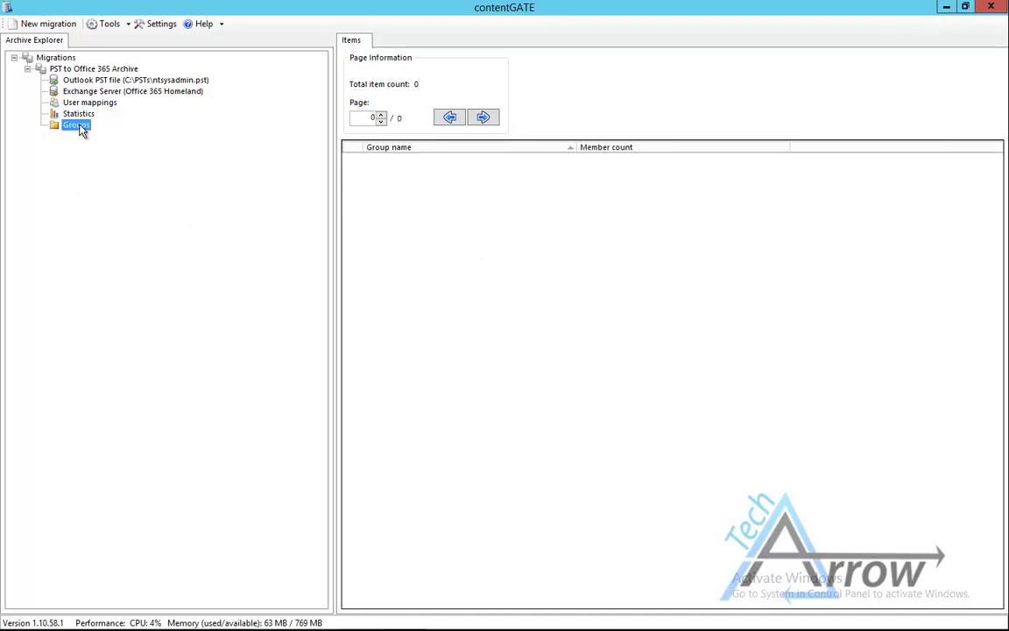
pyautogui.rightClick(81, 129)
pyautogui.click(99, 135)
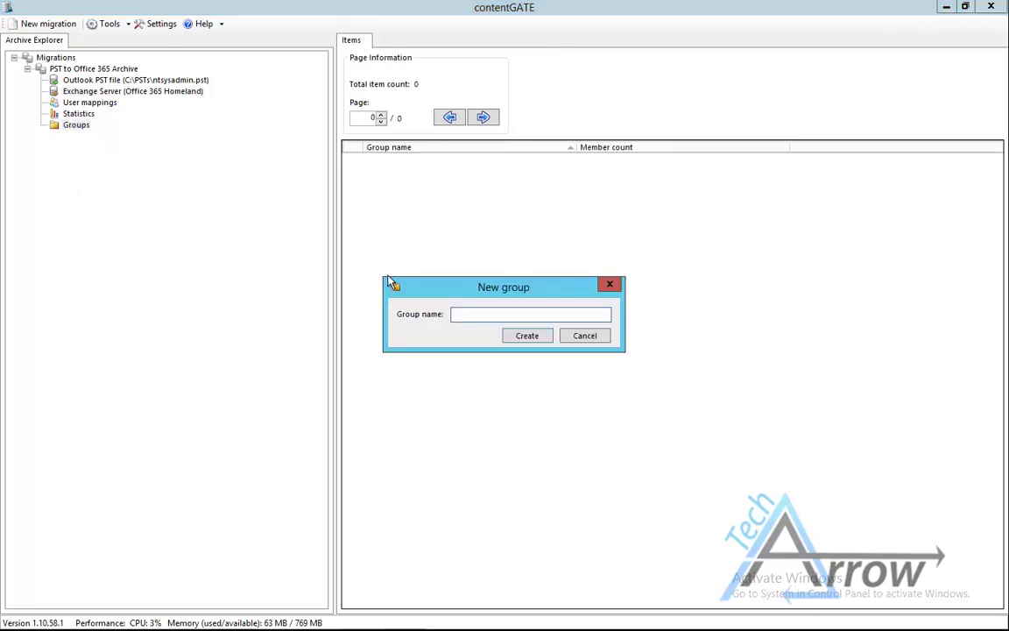
pyautogui.write('PST')
pyautogui.press('BackSpace')
pyautogui.press('BackSpace')
pyautogui.write('ST to Cloud')
pyautogui.click(534, 339)
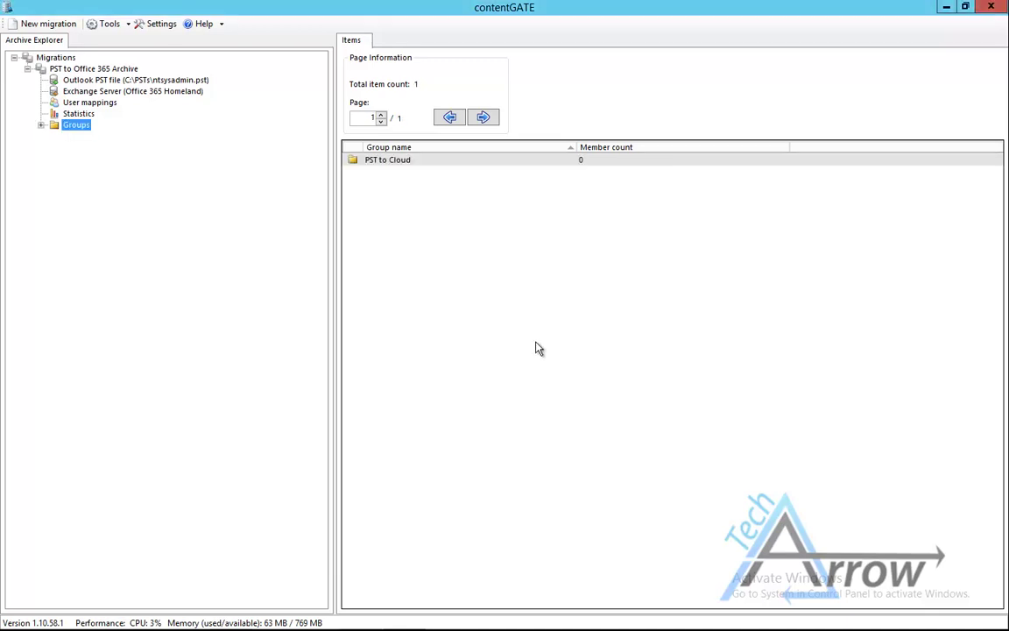
pyautogui.click(42, 125)
# - Map ntsysadmin.pst to the archive user's target account in User mappings
pyautogui.click(79, 103)
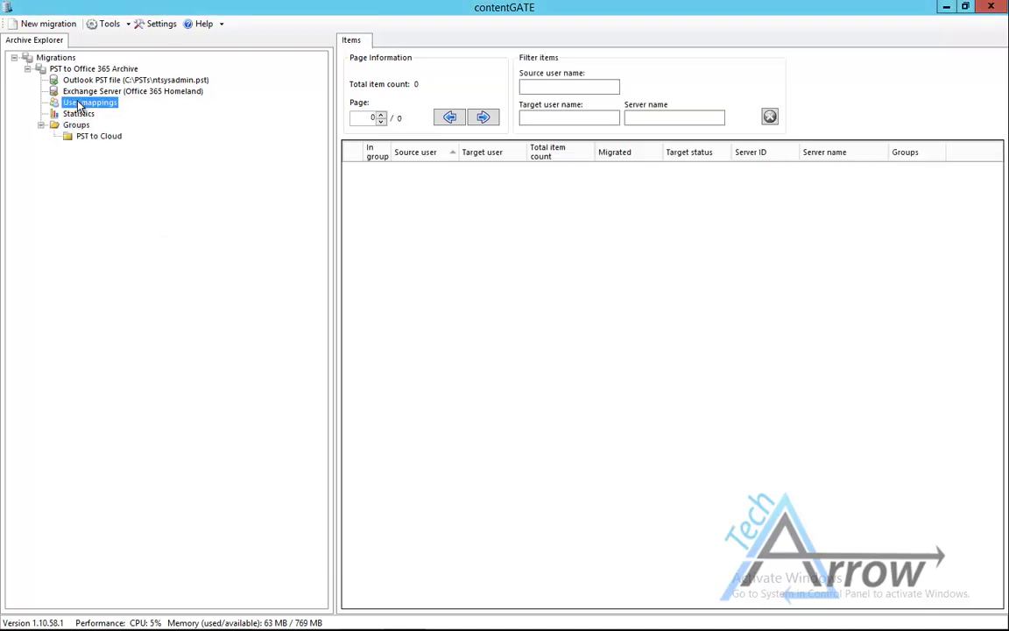
pyautogui.rightClick(80, 103)
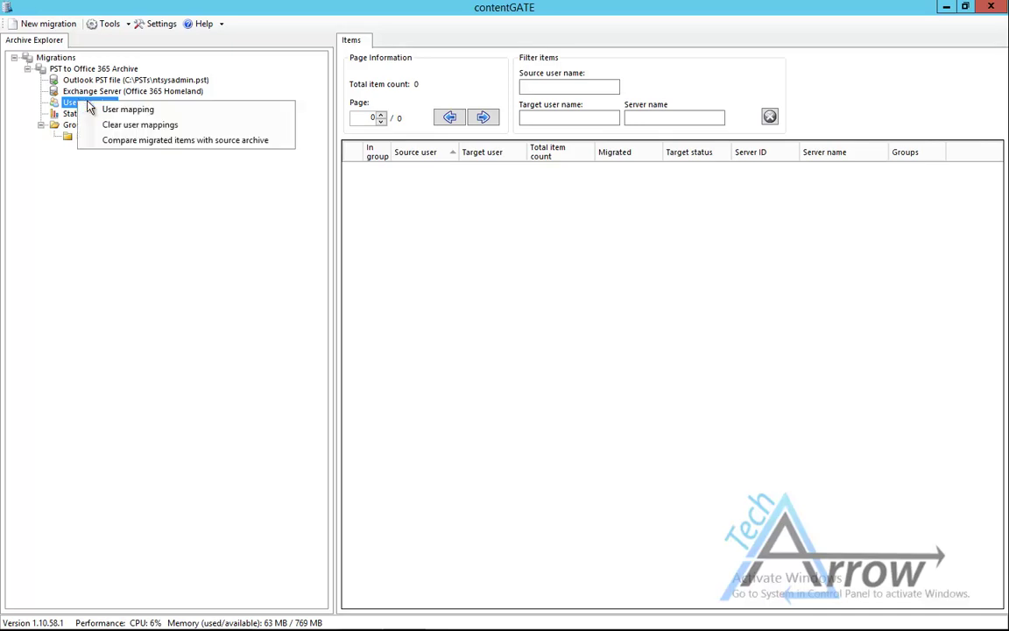
pyautogui.click(92, 106)
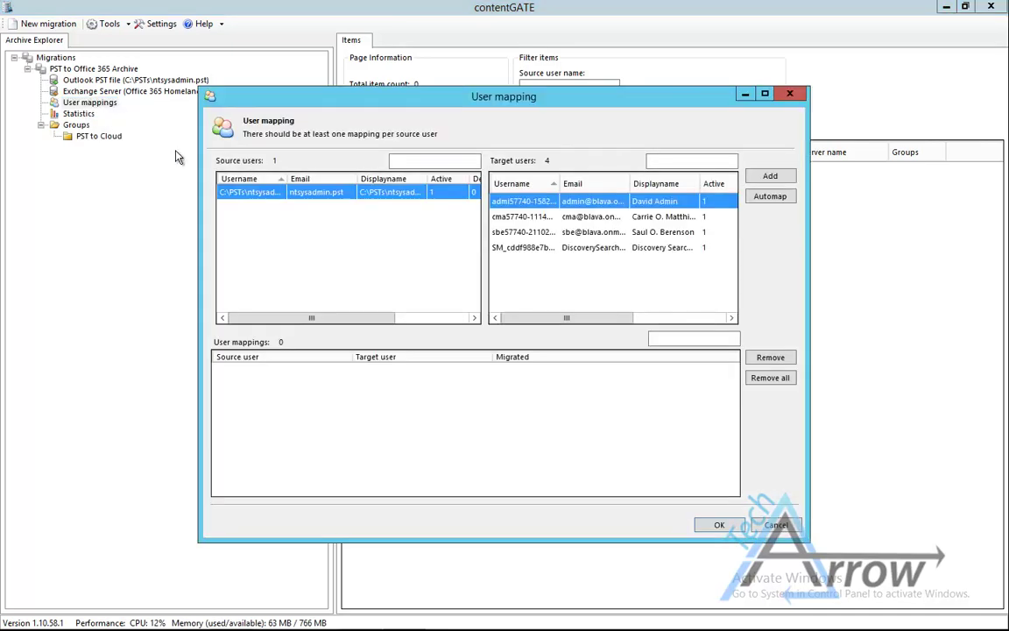
pyautogui.click(494, 217)
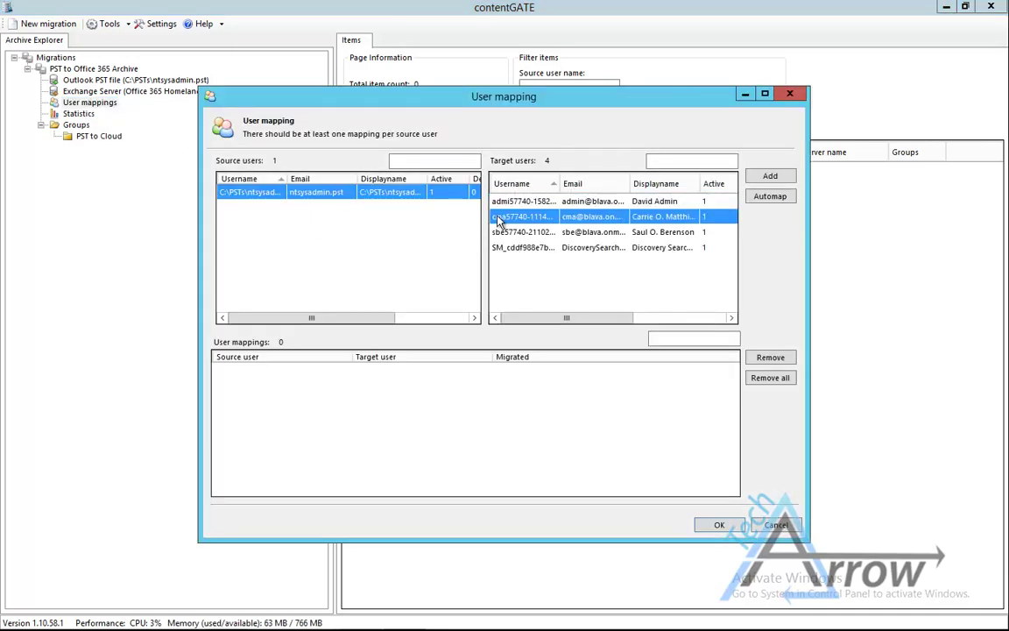
pyautogui.click(773, 182)
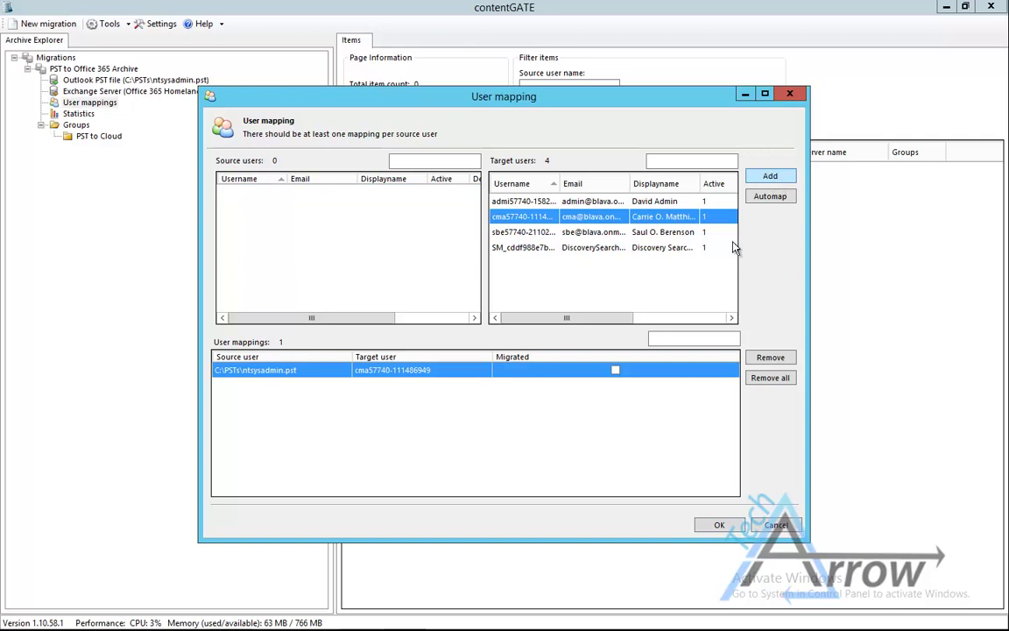
pyautogui.click(734, 528)
# - Add the new mapping to the PST to Cloud group and view the group's members
pyautogui.rightClick(407, 175)
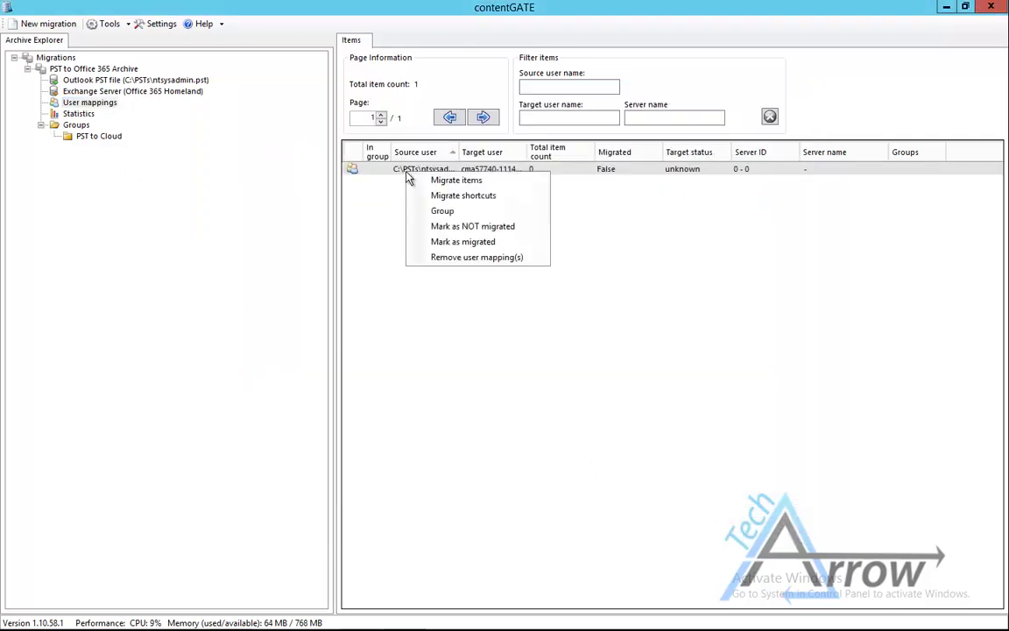
pyautogui.click(442, 210)
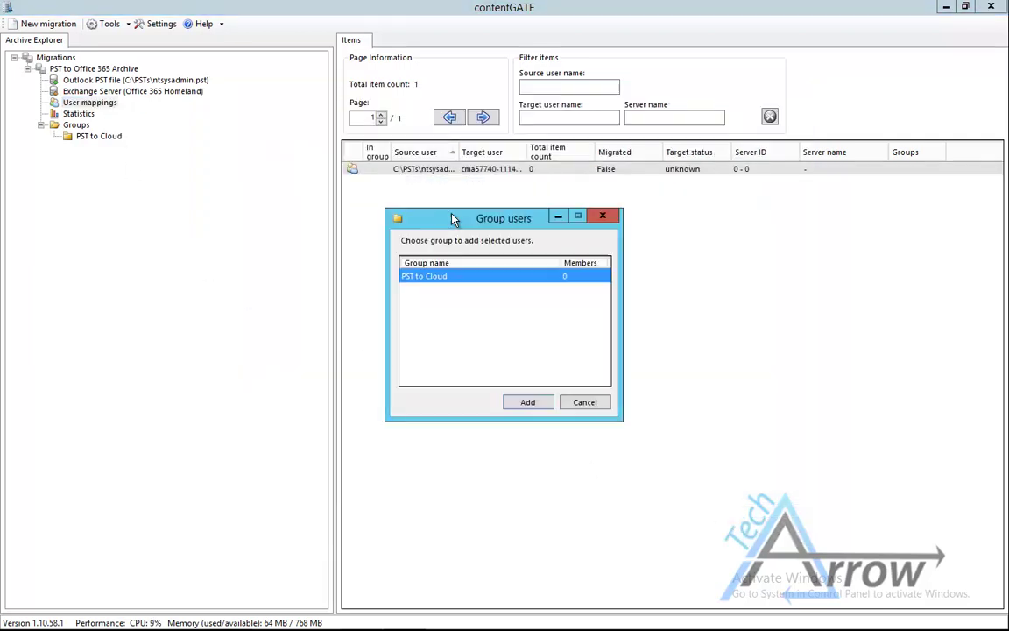
pyautogui.click(526, 409)
pyautogui.click(112, 138)
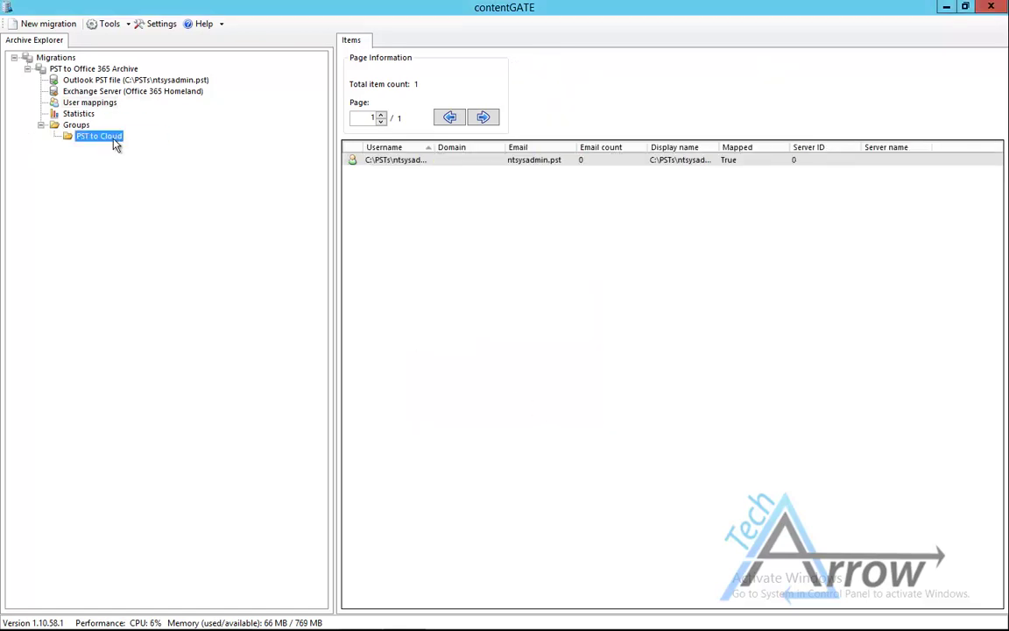
pyautogui.click(113, 139)
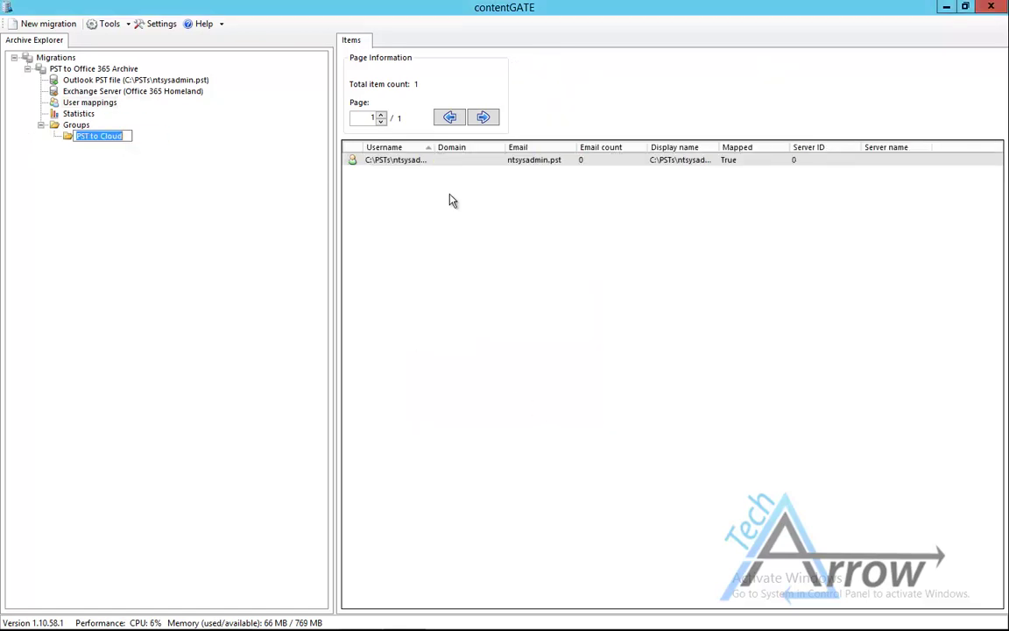
pyautogui.click(78, 140)
# - Run Migrate items on the PST to Cloud group to copy ntsysadmin.pst into the online archive
pyautogui.rightClick(79, 139)
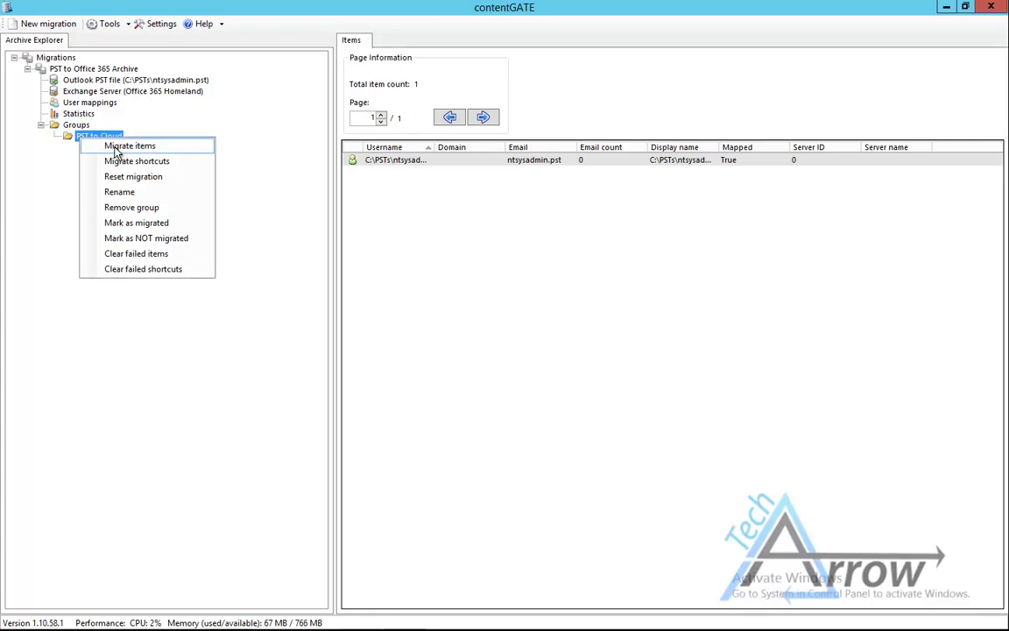
pyautogui.click(129, 146)
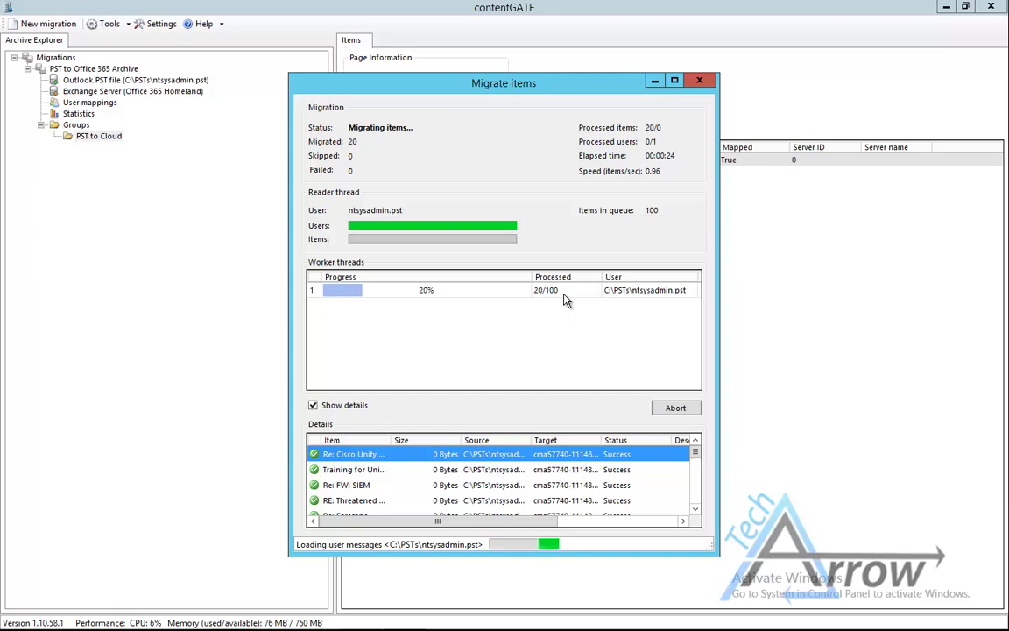
# - In Outlook, open Online Archive's NTSysAdmin folder and read the Cisco Unity message
pyautogui.moveTo(565, 629)
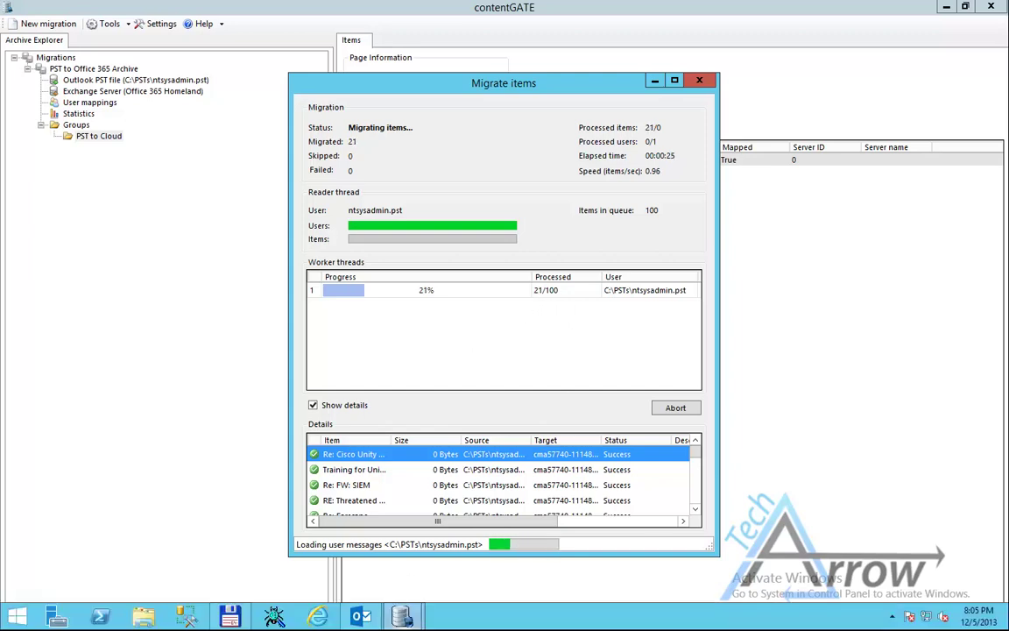
pyautogui.click(366, 618)
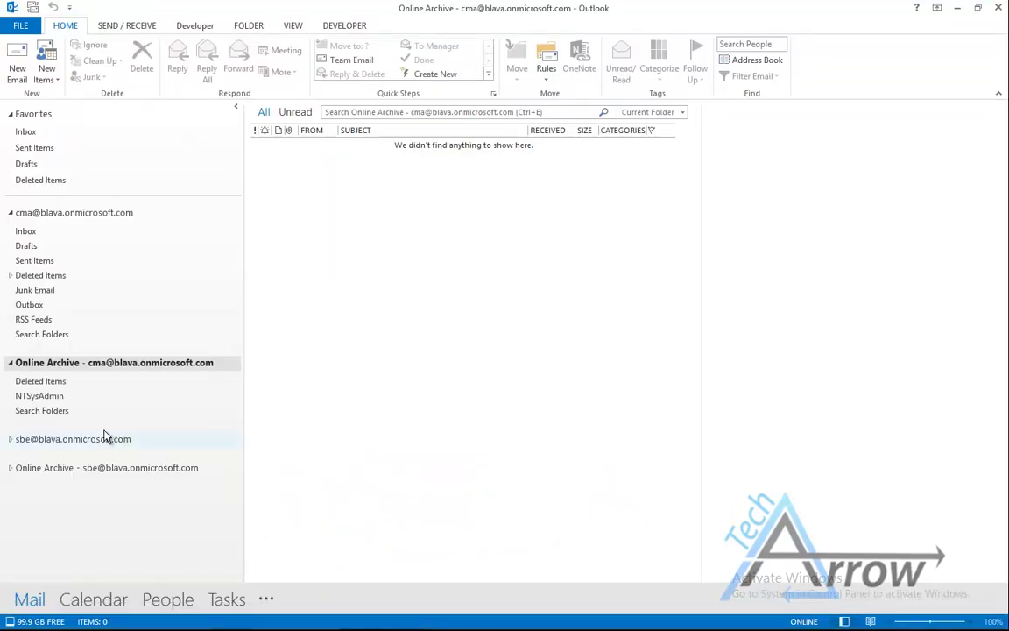
pyautogui.click(29, 397)
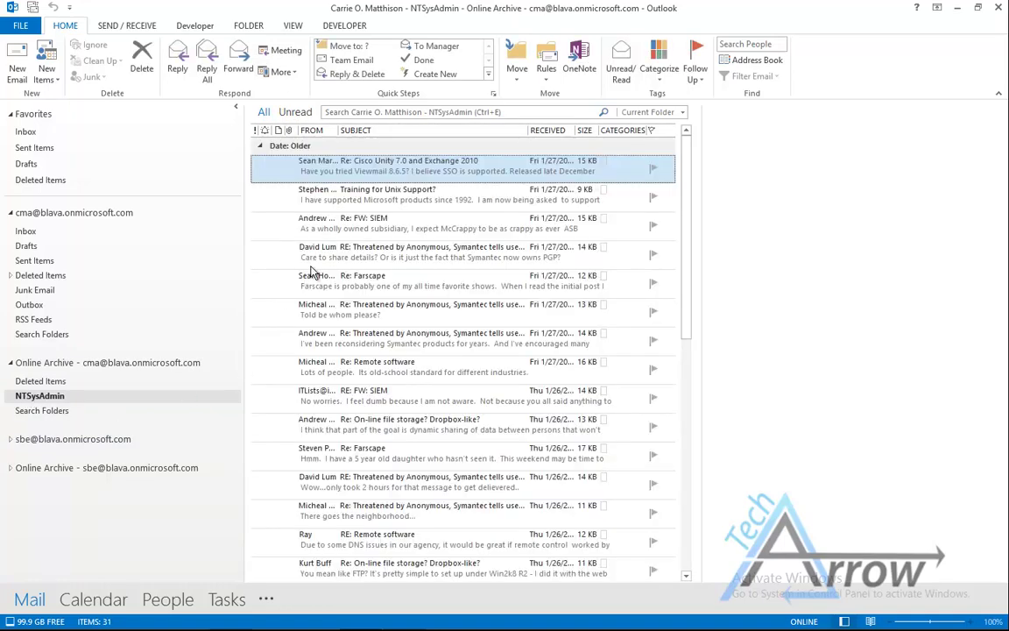
pyautogui.click(396, 163)
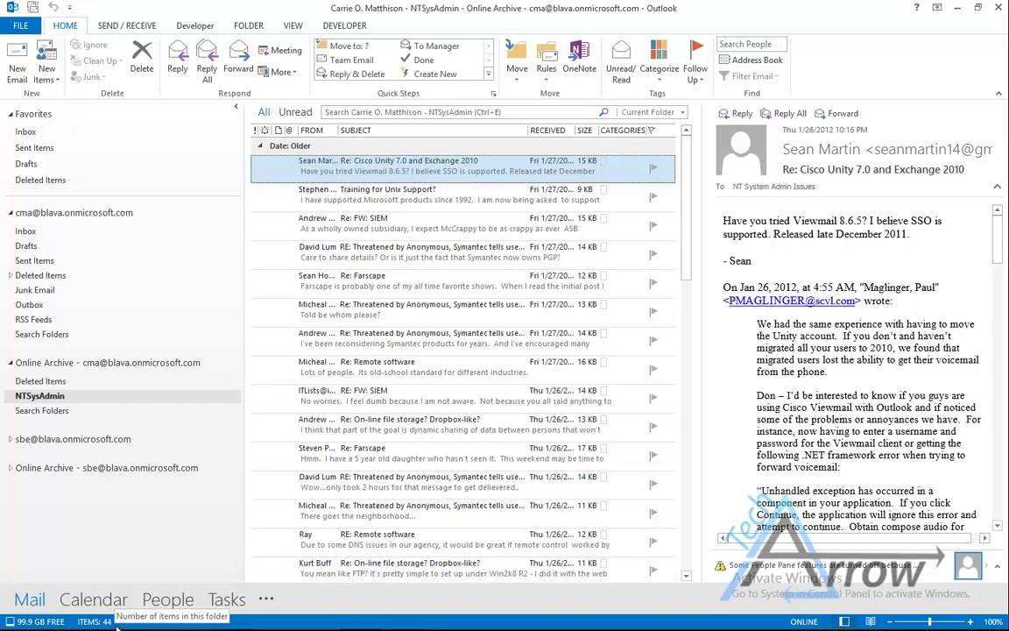
# - Show the Migrate items progress window and drag it right, off Outlook's message list
pyautogui.moveTo(390, 617)
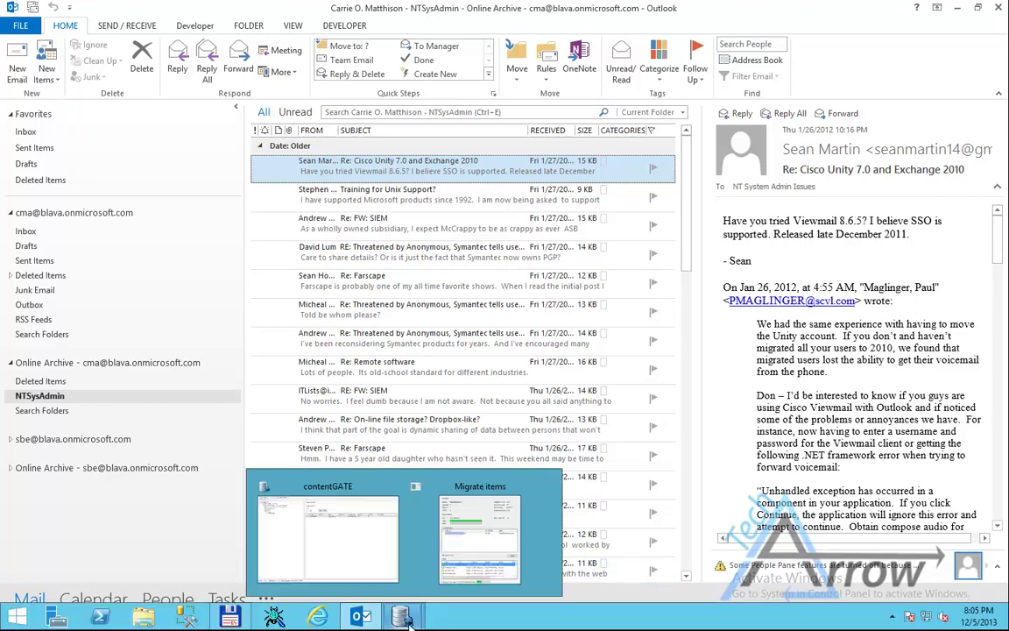
pyautogui.click(480, 565)
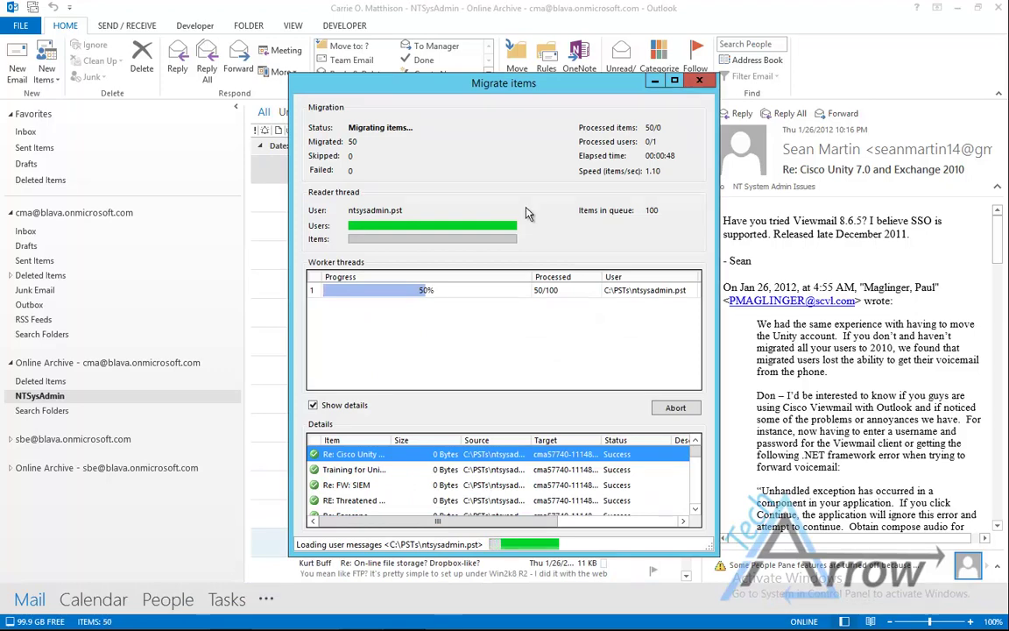
pyautogui.moveTo(509, 83); pyautogui.dragTo(770, 74)
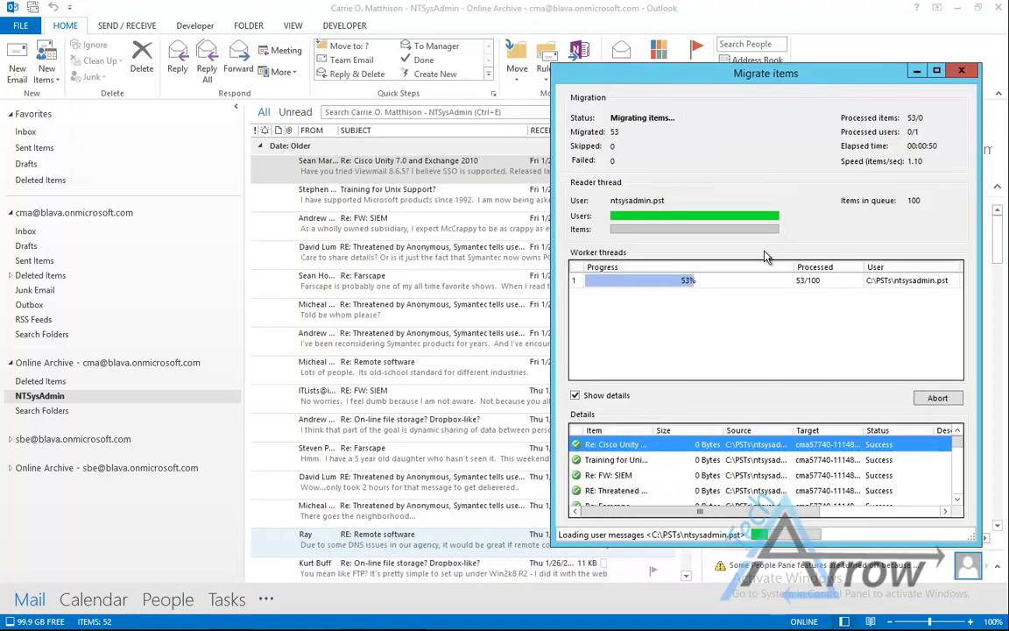